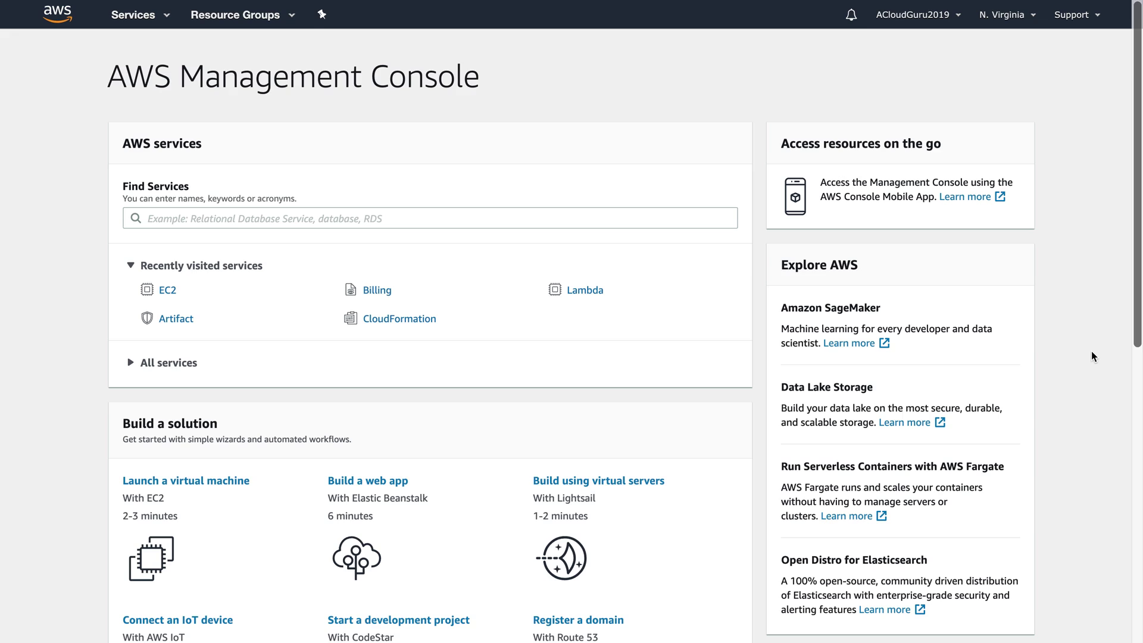
Start a new EC2 instance from the 64-bit x86 Amazon Linux 2 AMI with type t2.micro and default instance details
click(151, 16)
click(224, 128)
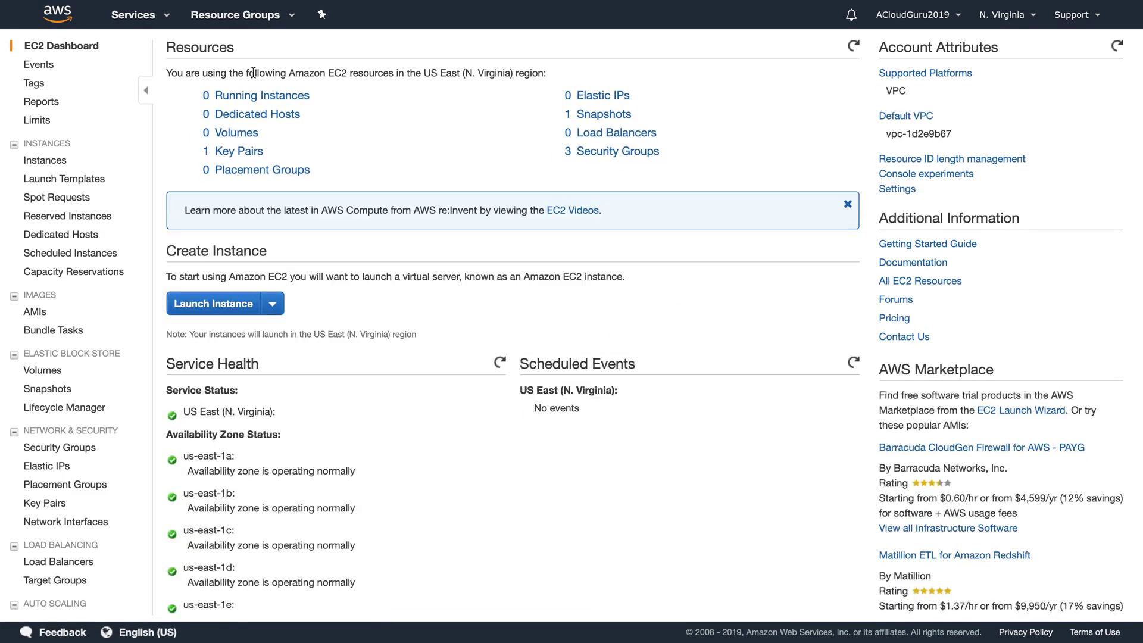
click(265, 99)
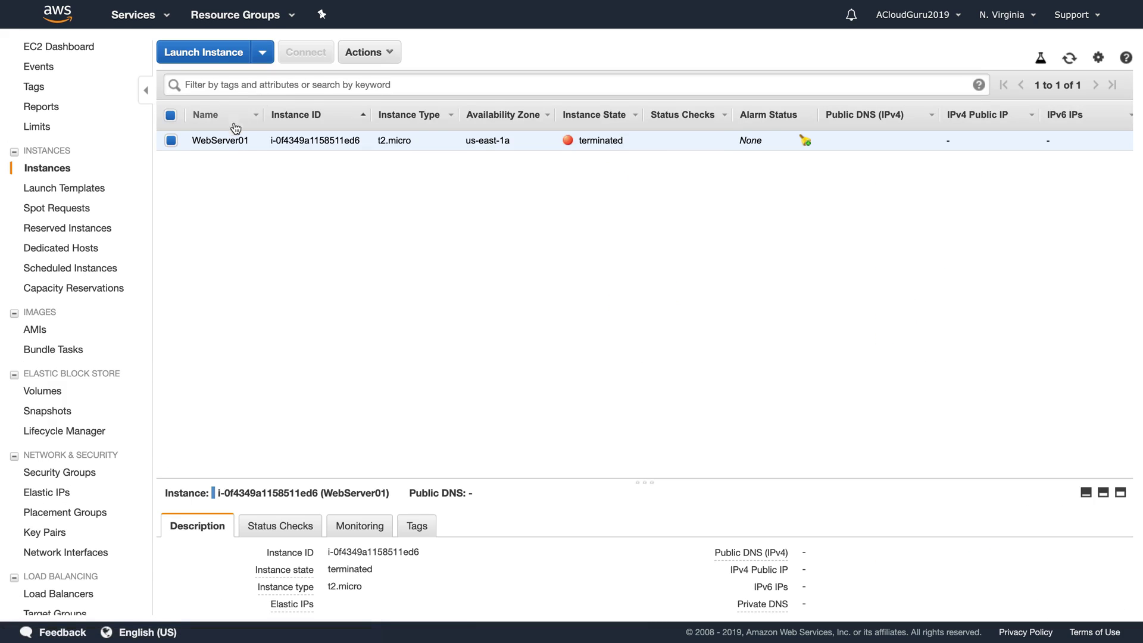
click(202, 56)
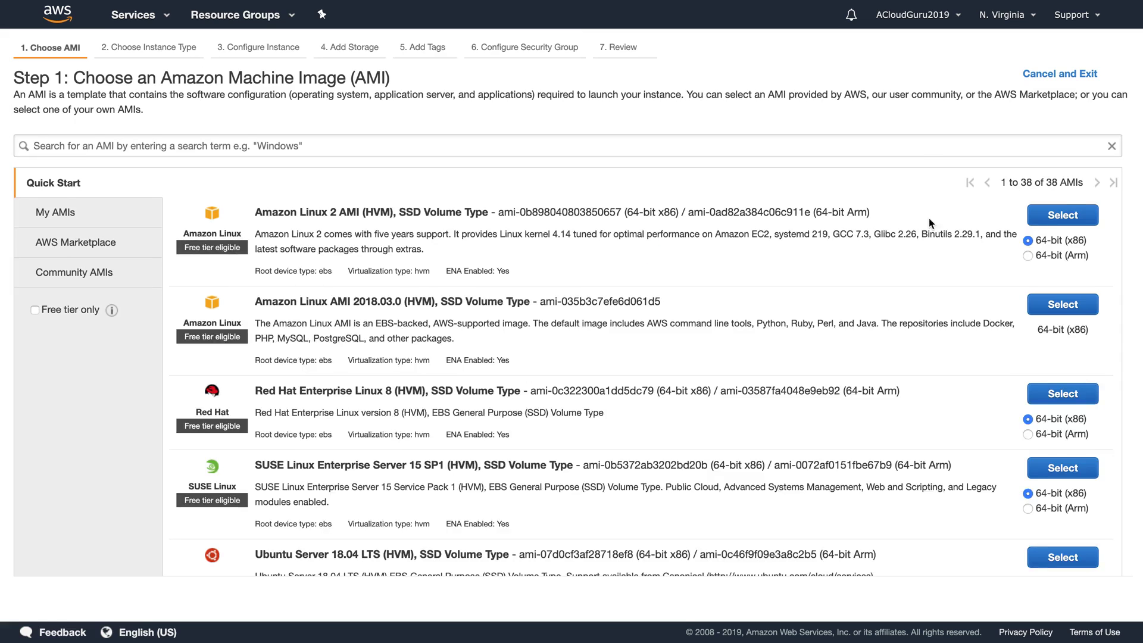
click(1062, 214)
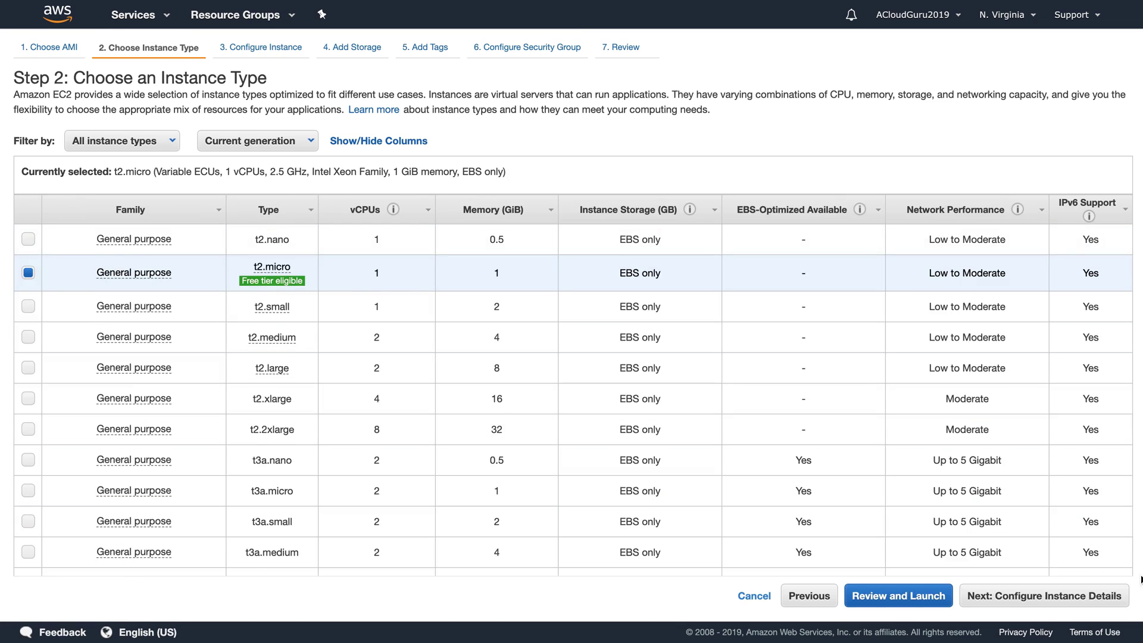
click(1080, 596)
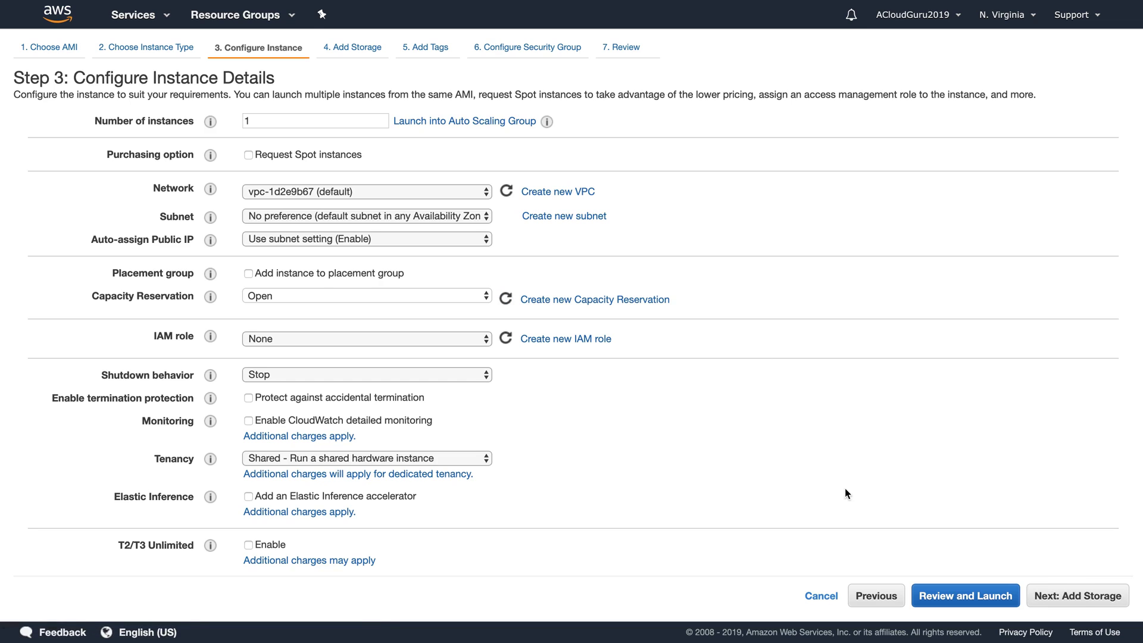
click(1063, 596)
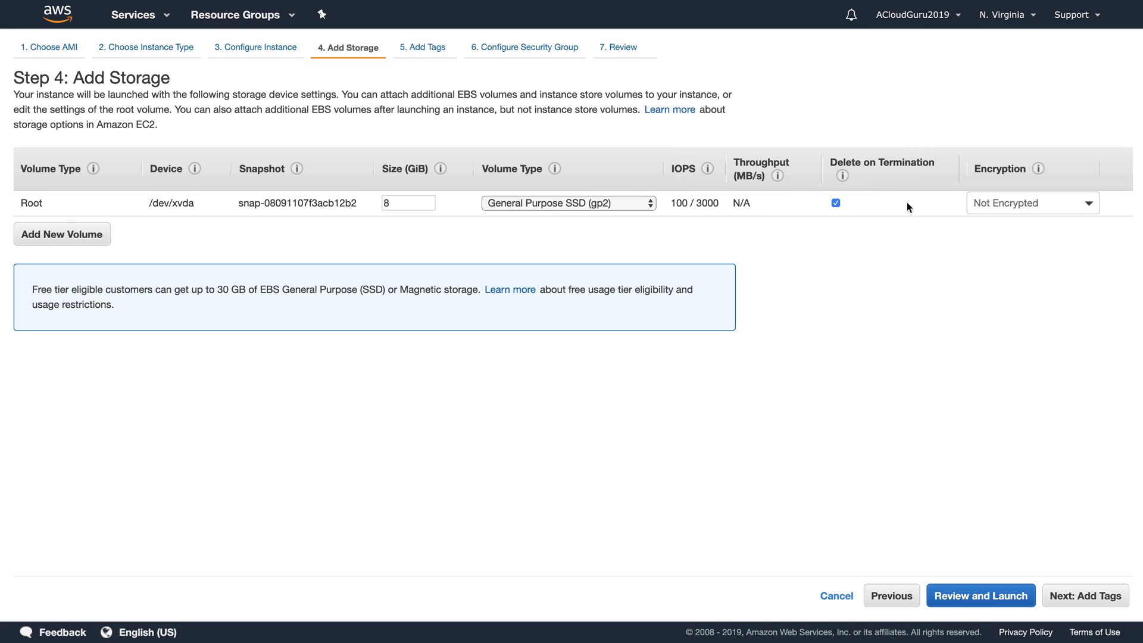
Try encrypting the root volume with the default aws/ebs key, and set it back to Not Encrypted
click(1091, 206)
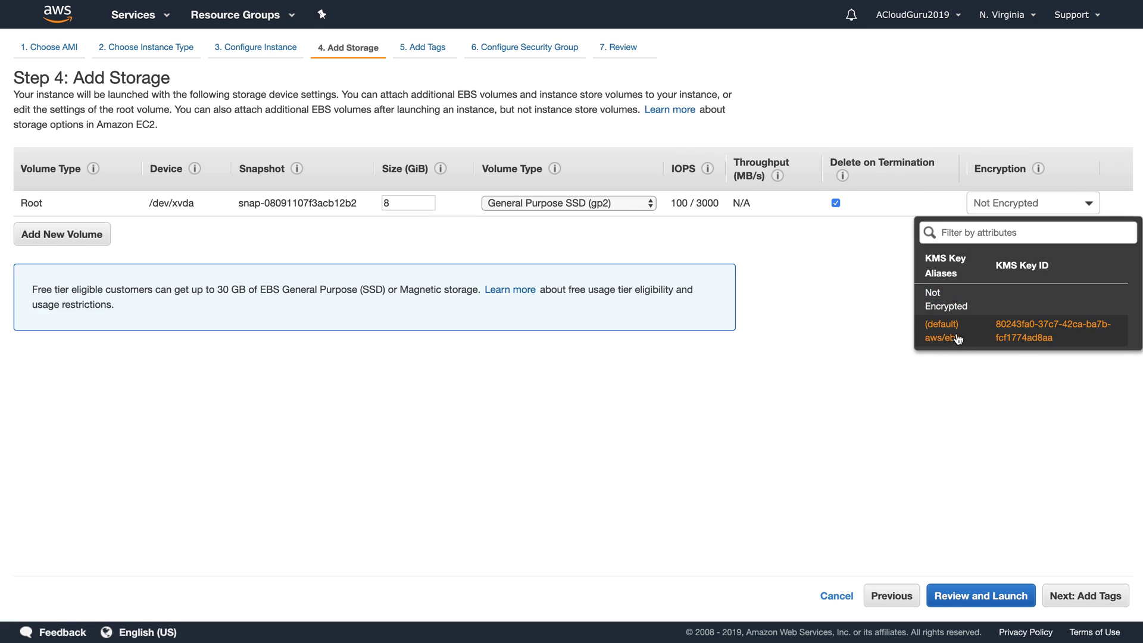
click(958, 342)
click(956, 333)
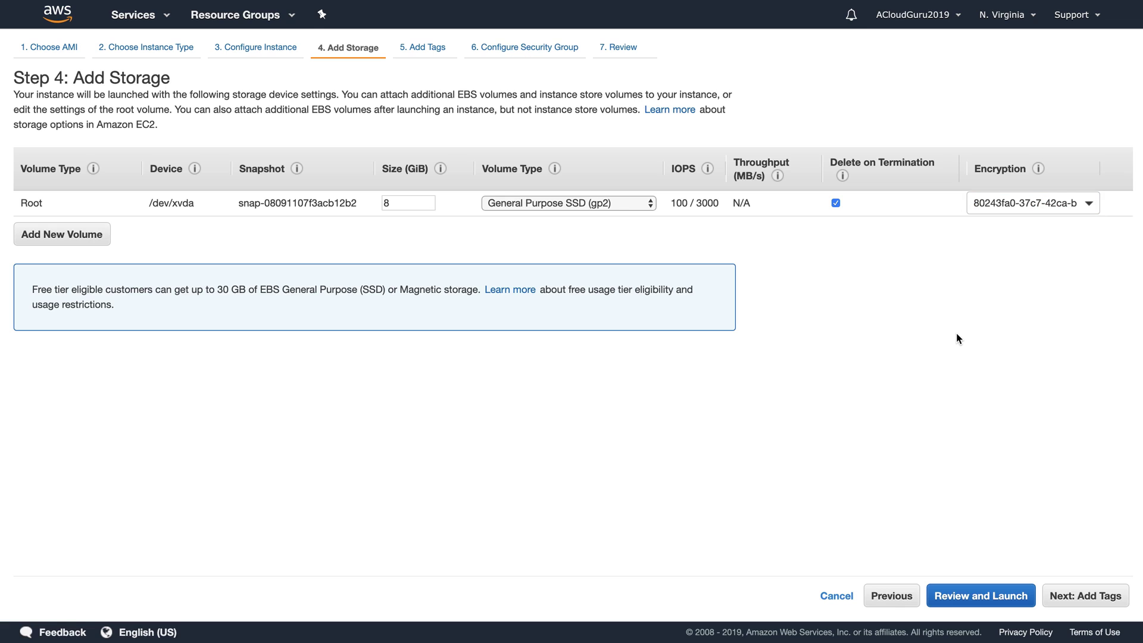
click(1090, 206)
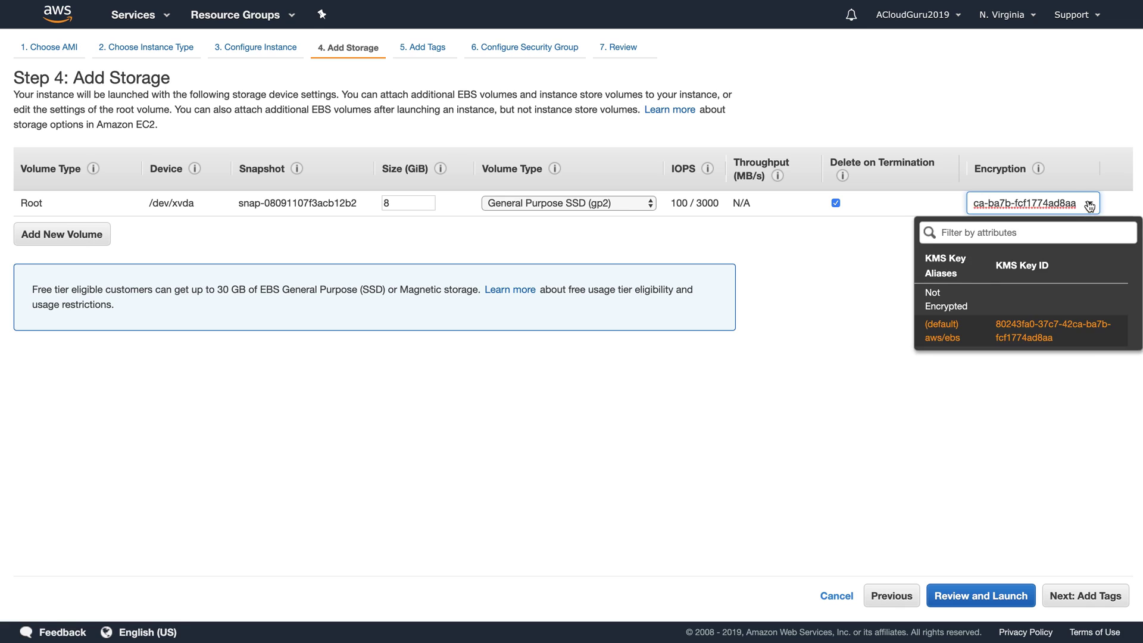
click(957, 305)
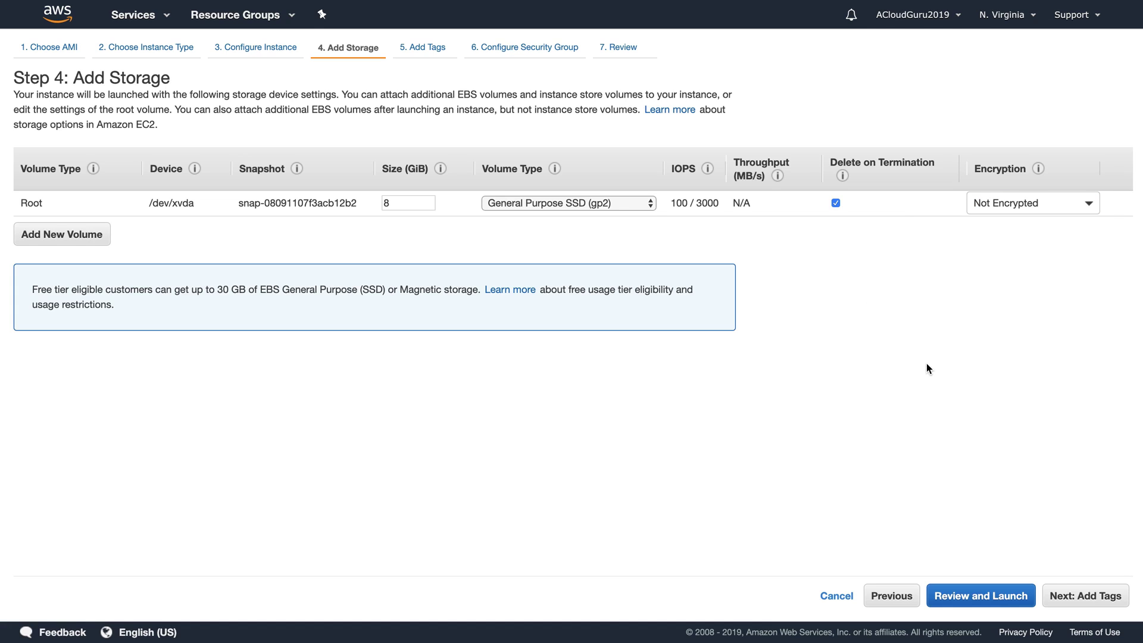
Add a tag with key Name and value UnencryptedRDV to the instance and its volumes
click(1070, 593)
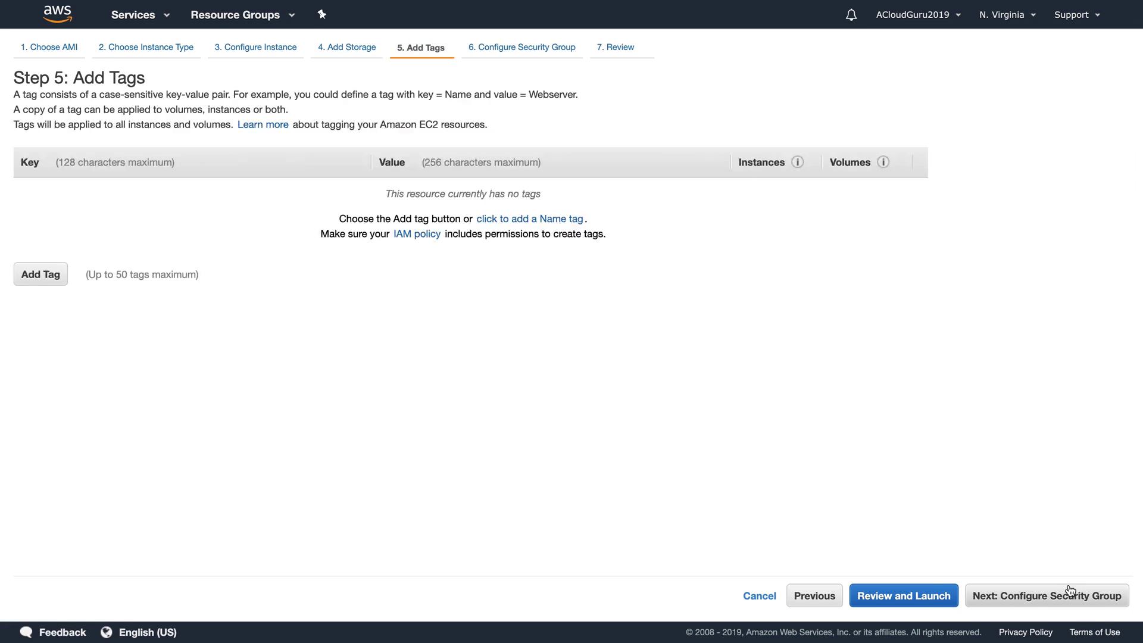
click(36, 279)
text(Name)
key(Tab)
text(Une)
key(BackSpace)
key(BackSpace)
text(nencrypted)
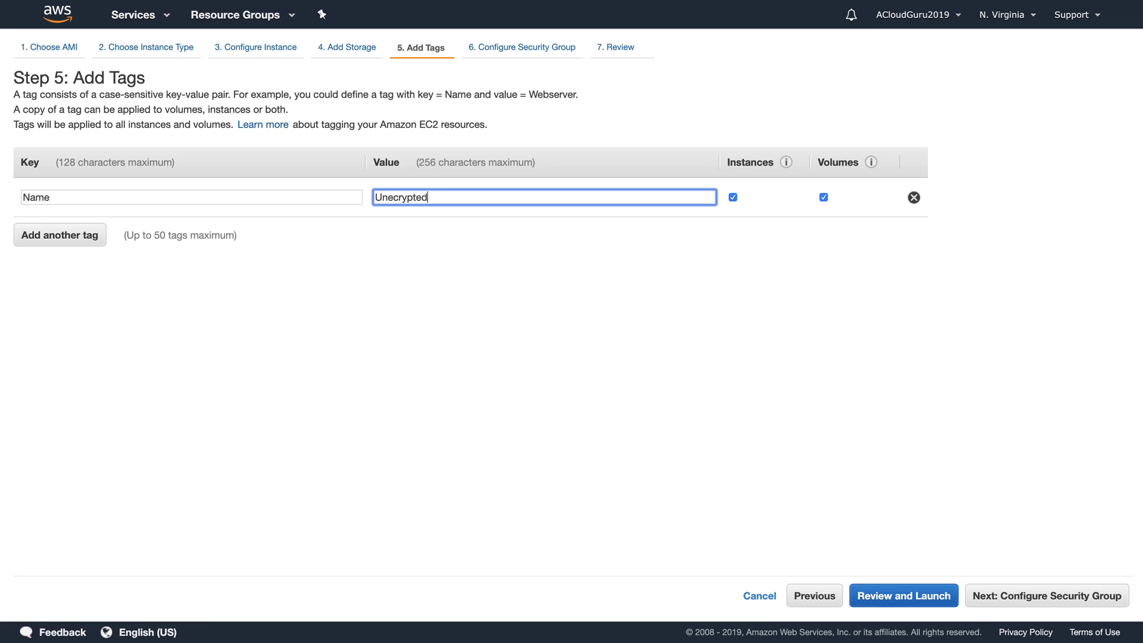
text(RDV)
click(773, 311)
click(396, 201)
text(n)
click(795, 386)
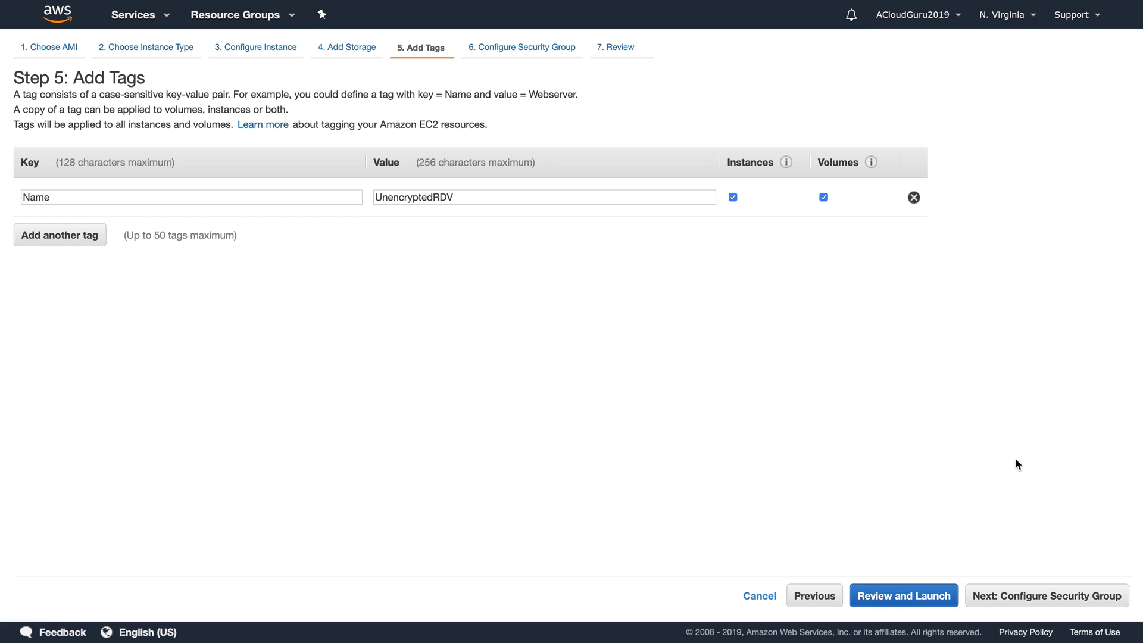
Assign the existing WebDMZ security group to the instance
click(1032, 595)
click(299, 153)
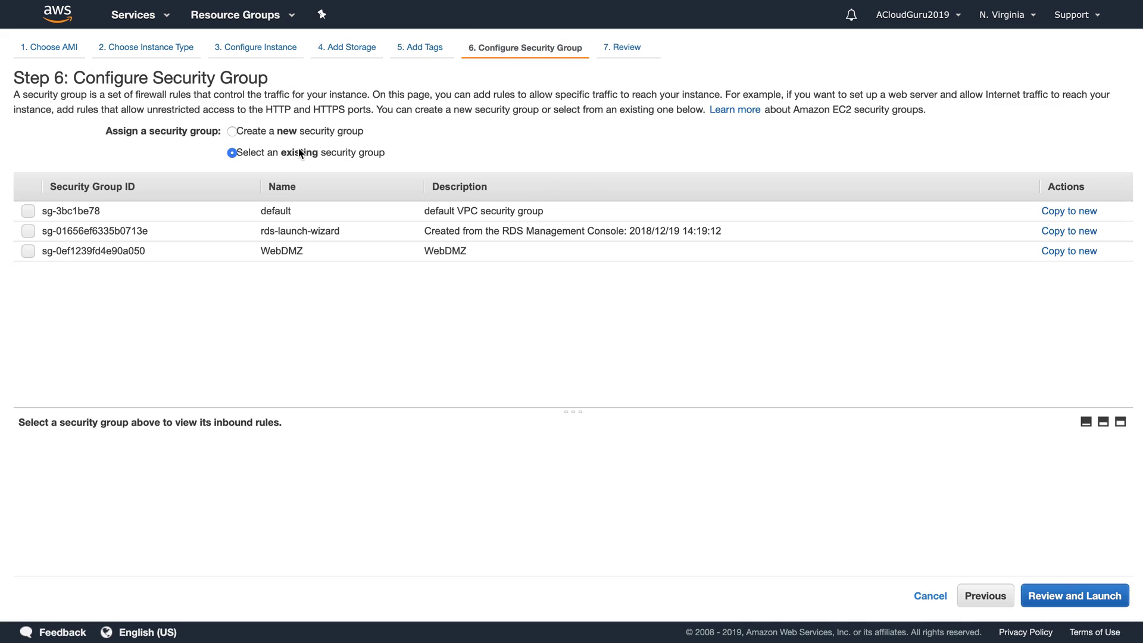
click(274, 250)
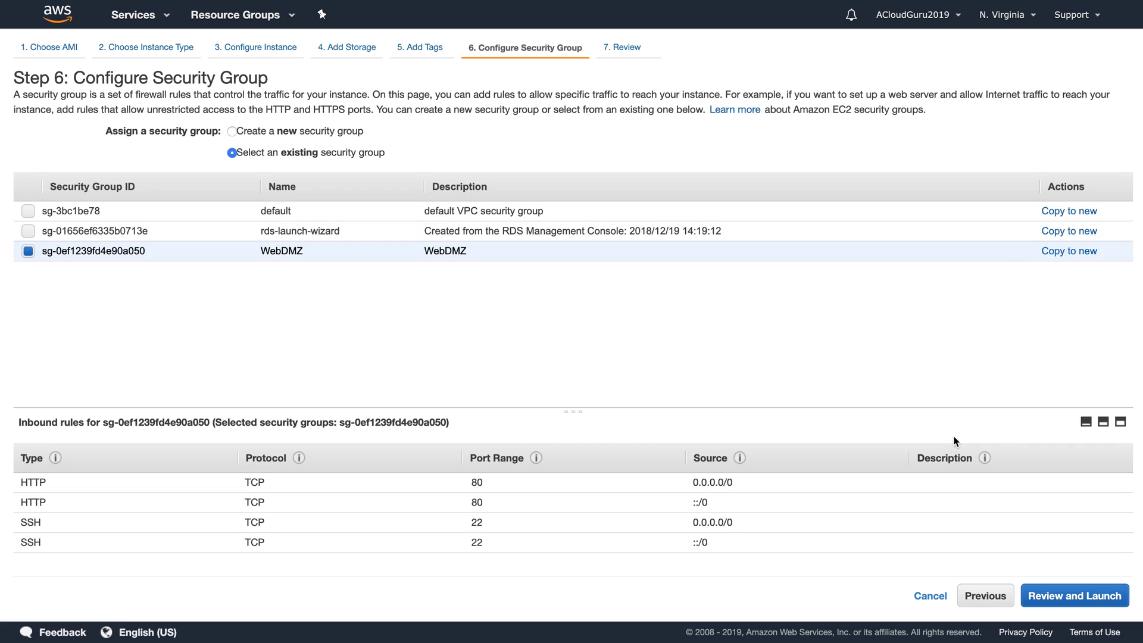
Launch the instance with the existing key pair MyPrivateKey, acknowledging access to the key file, and view the instances list
click(1089, 597)
click(1094, 598)
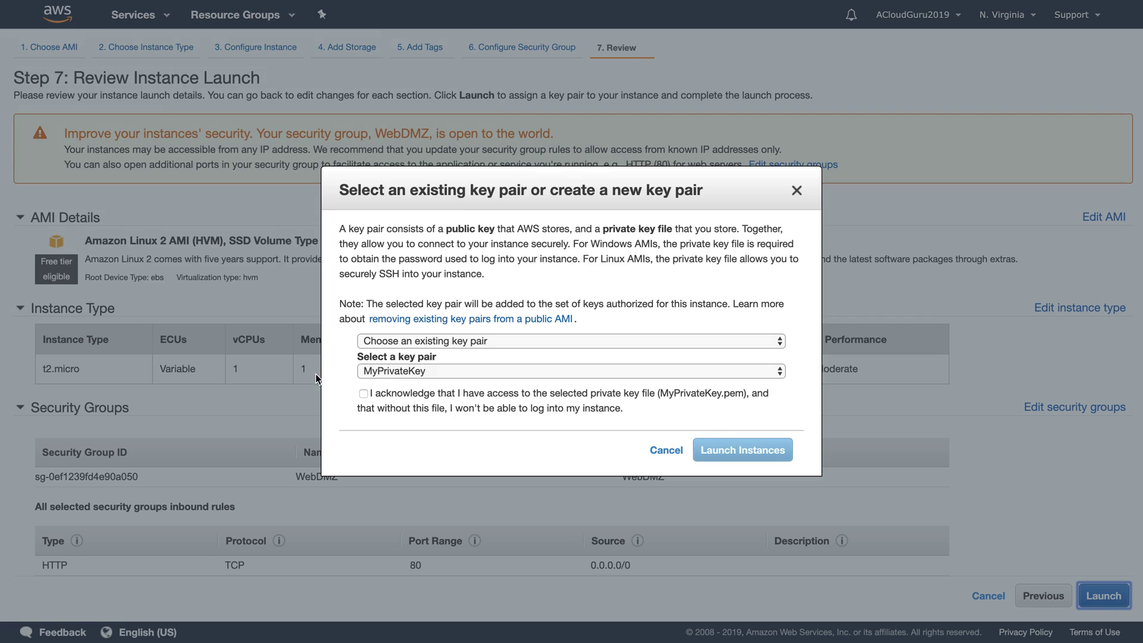
click(363, 394)
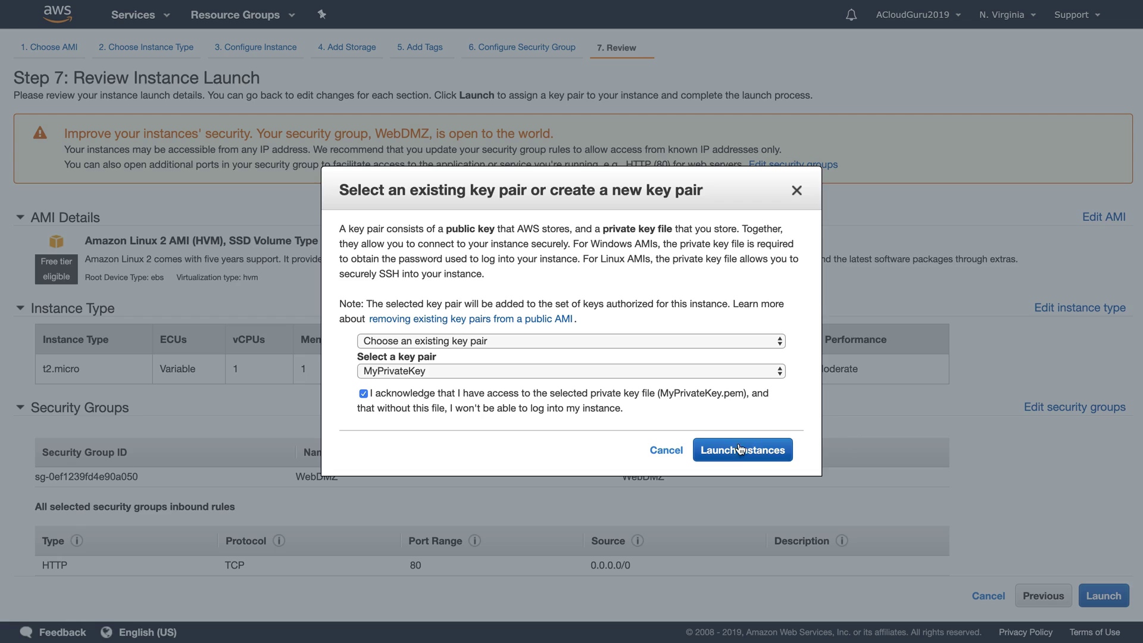
click(768, 452)
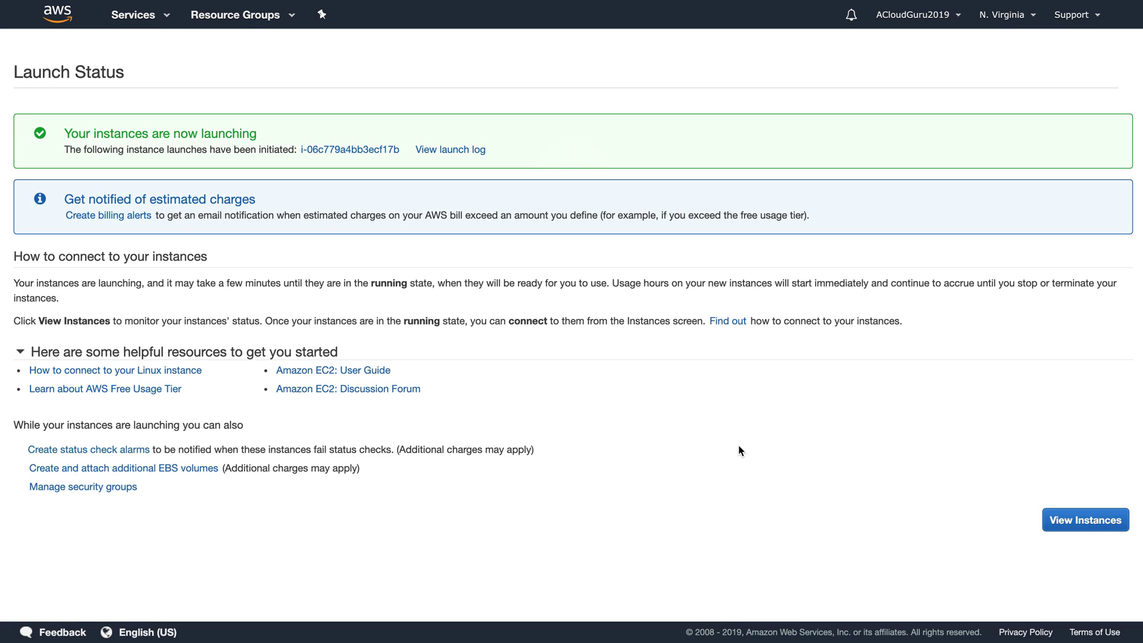
click(1085, 520)
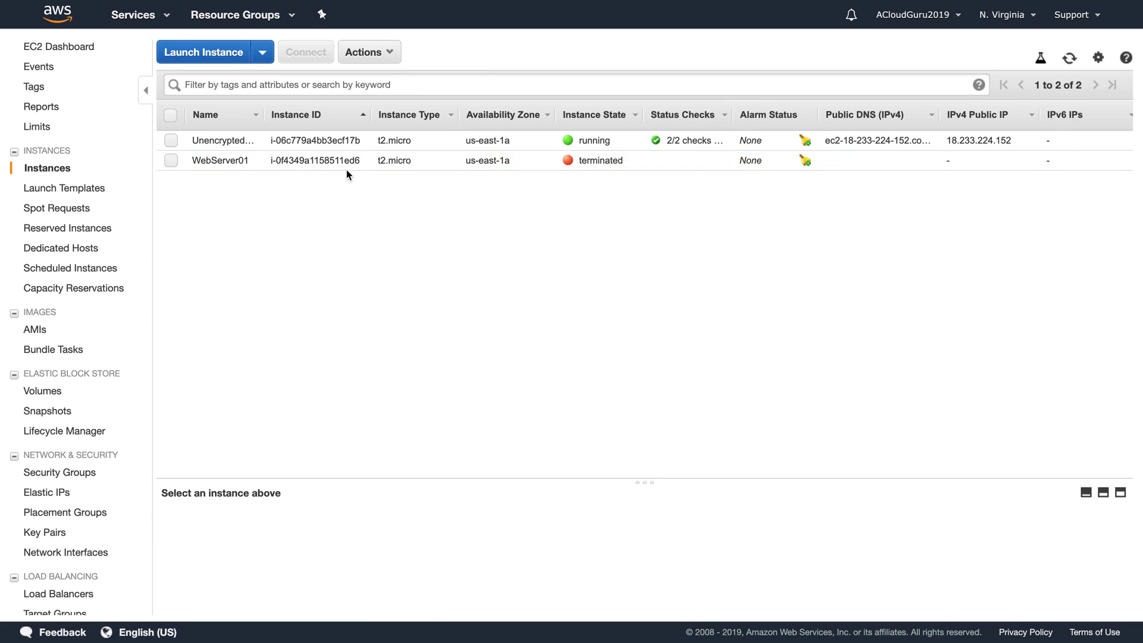
Create a snapshot of the UnencryptedRDV root volume with the description "MyUnencrypted Snap"
click(49, 393)
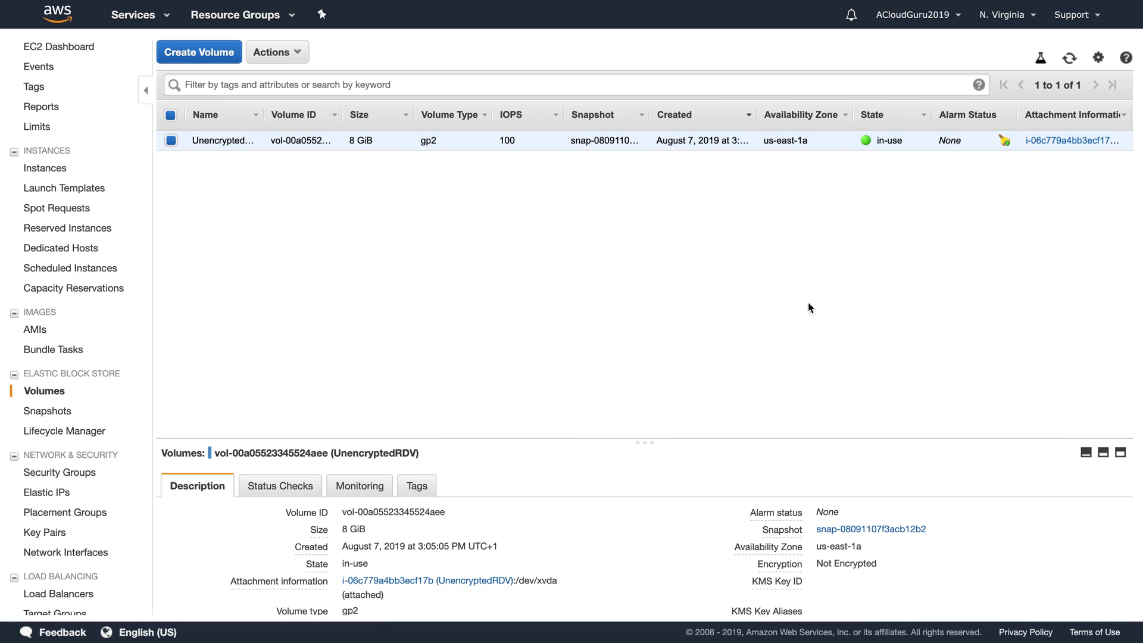
mouse_move(783, 561)
click(275, 52)
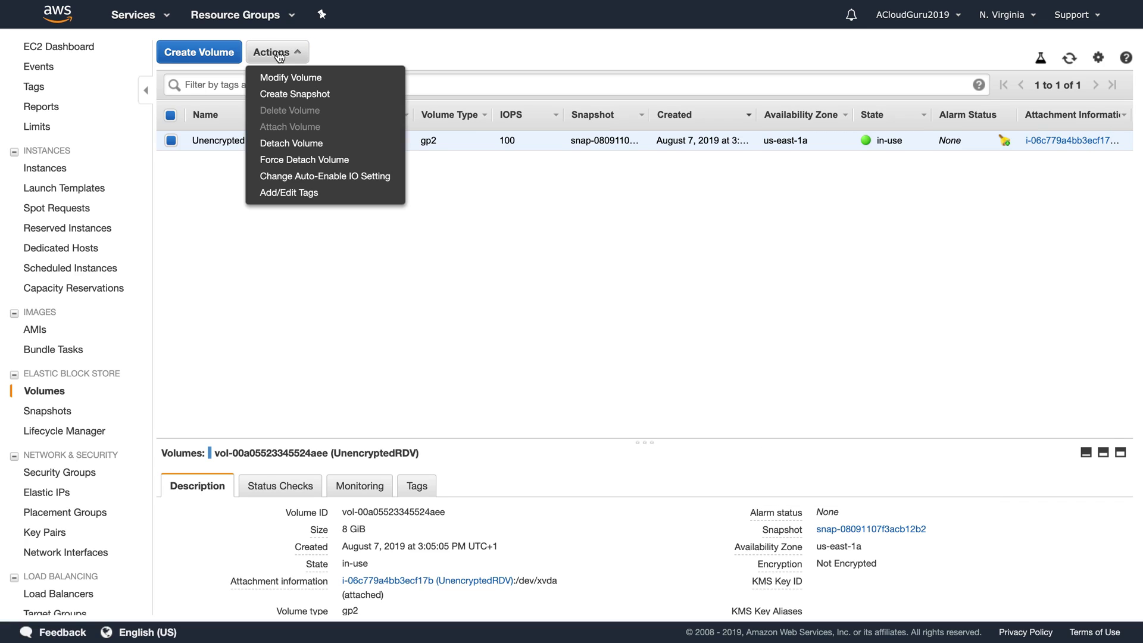
click(299, 95)
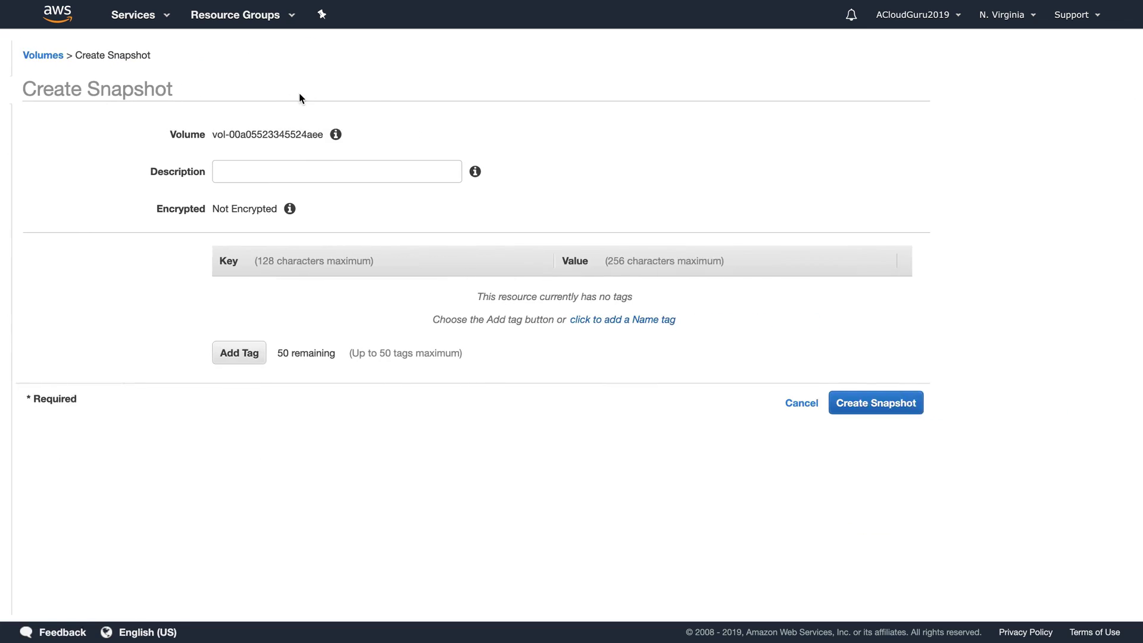
click(241, 168)
text(MyUnencrypted Snap)
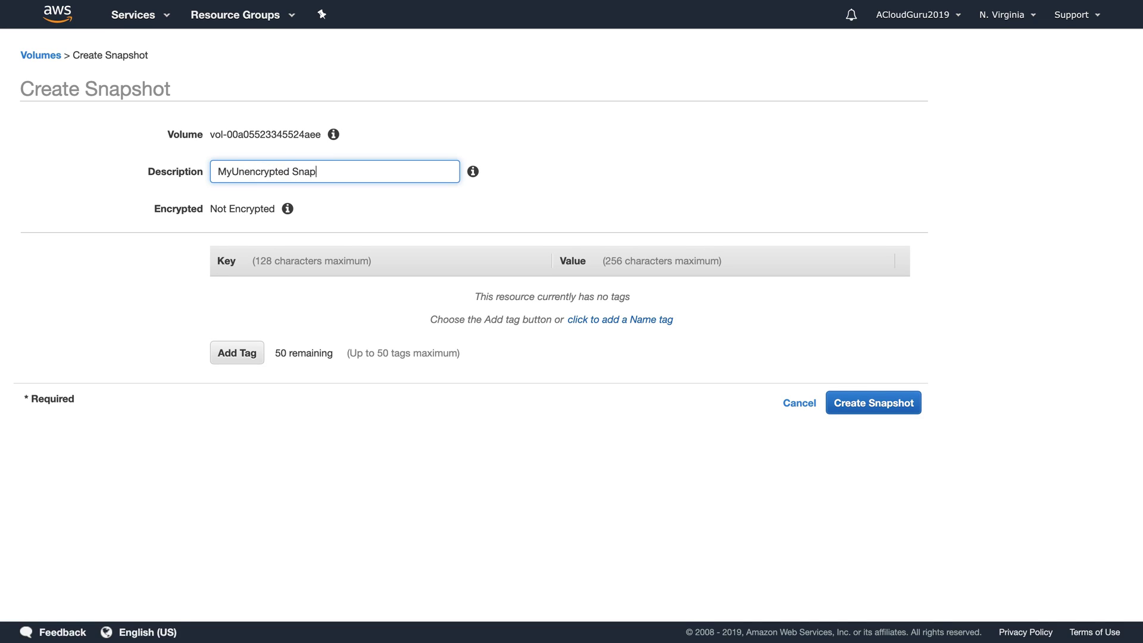
click(903, 402)
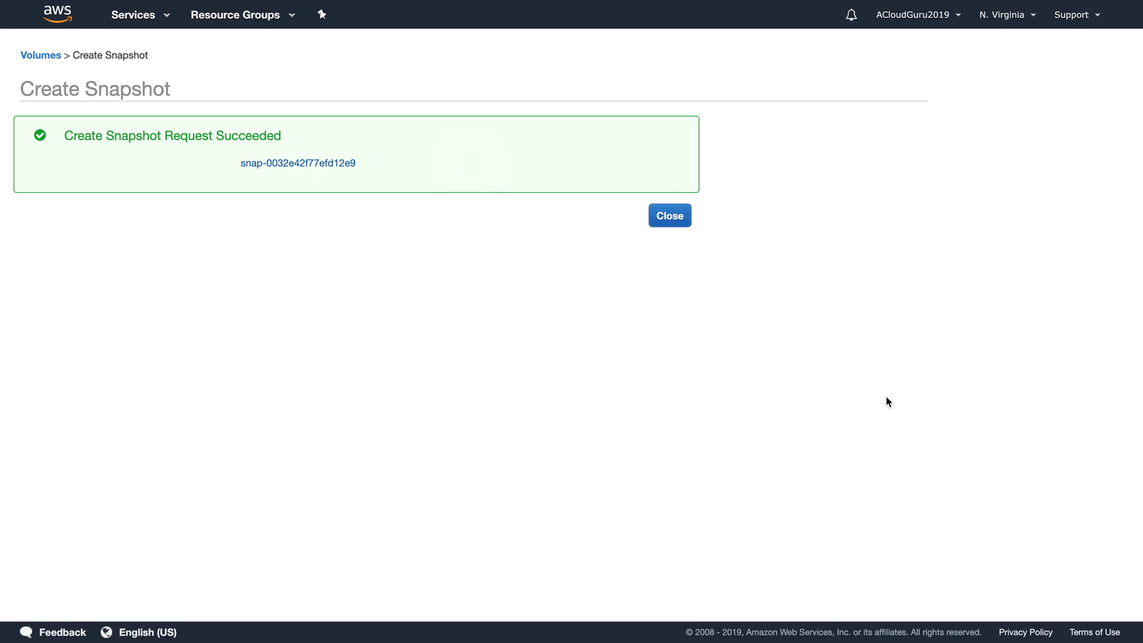
click(673, 218)
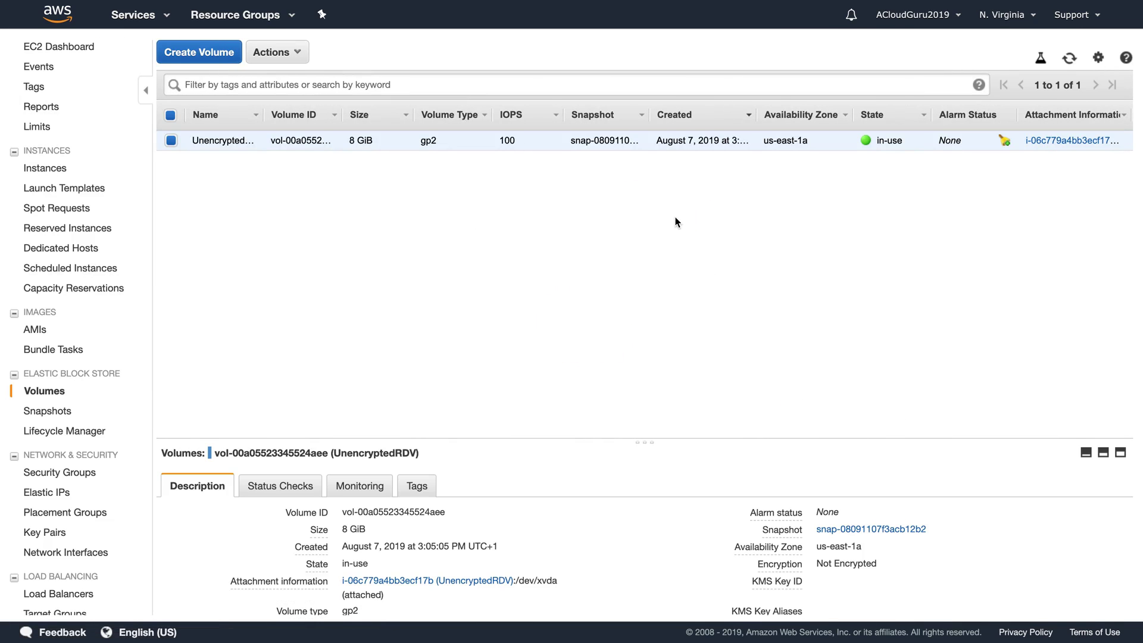
Copy the "MyUnencrypted Snap" snapshot within US East (N. Virginia), encrypting it with the default aws/ebs key and describing it as "EncryptedSnap"
click(48, 411)
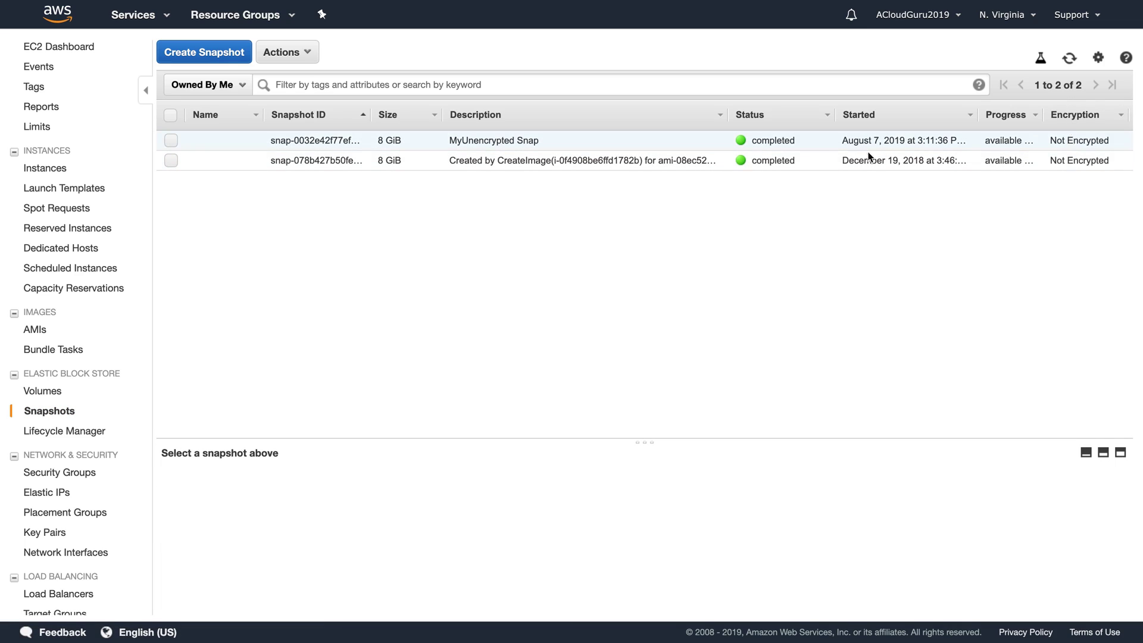
click(171, 141)
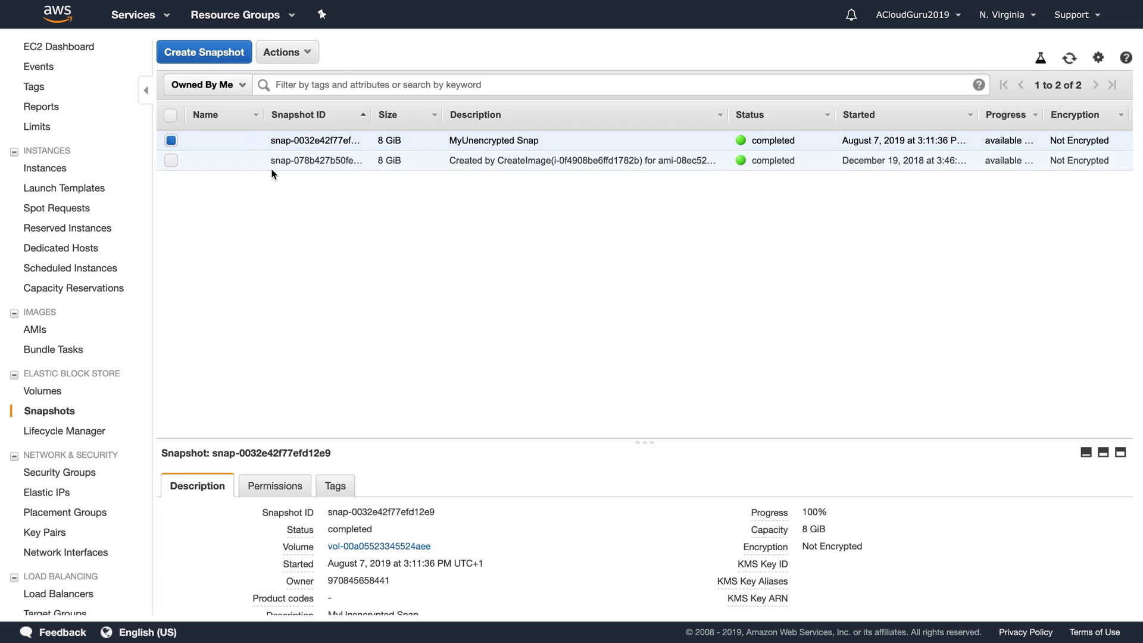
click(309, 52)
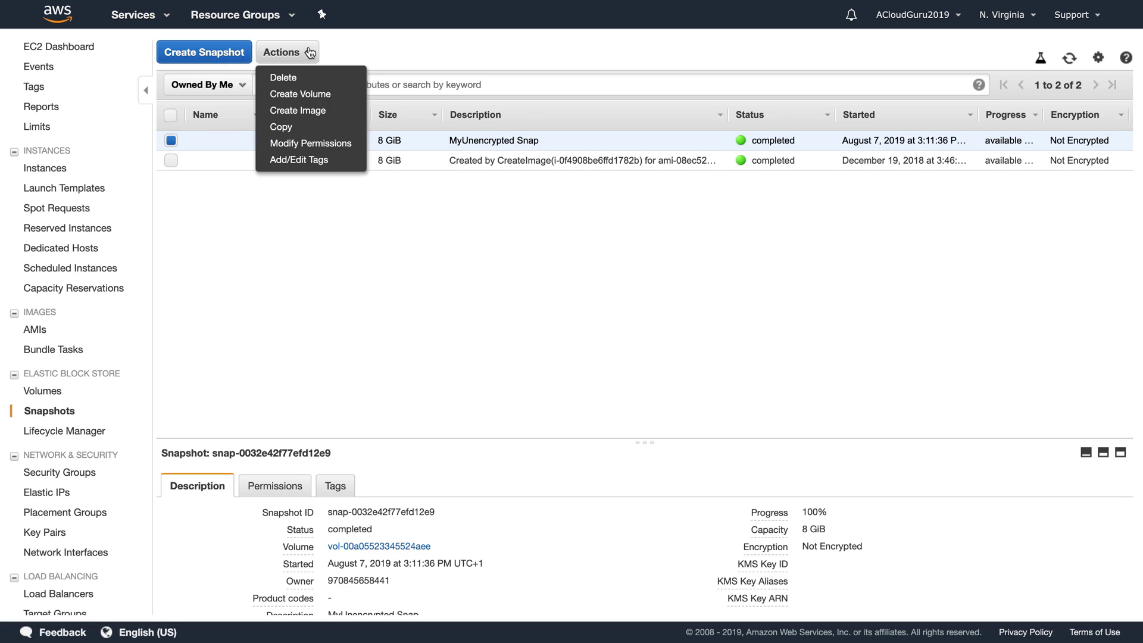
click(290, 126)
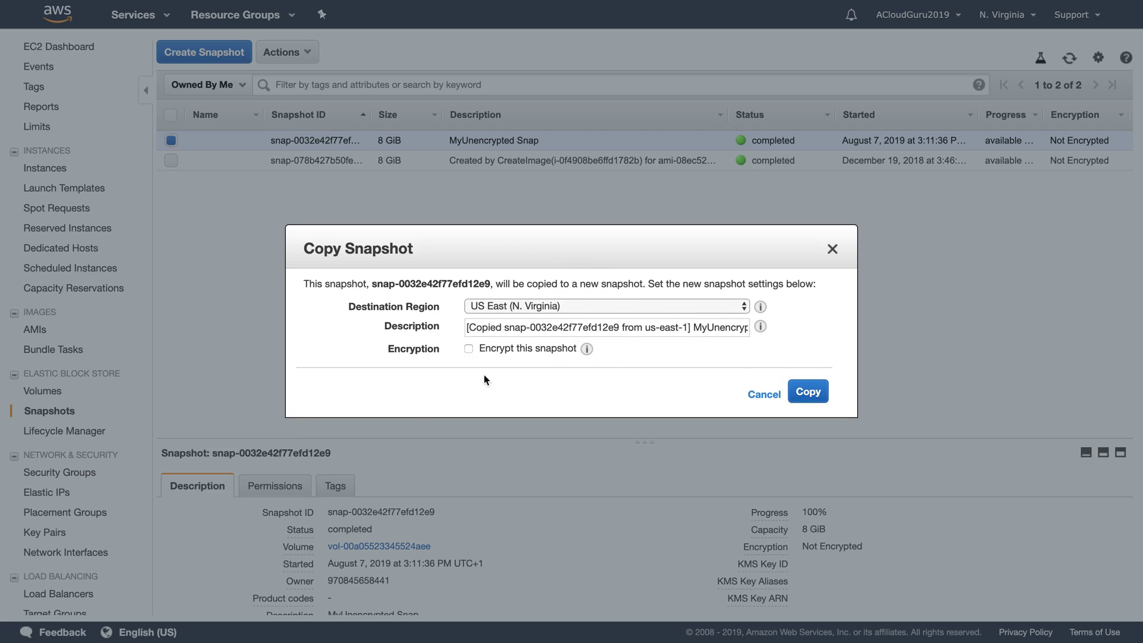
click(469, 350)
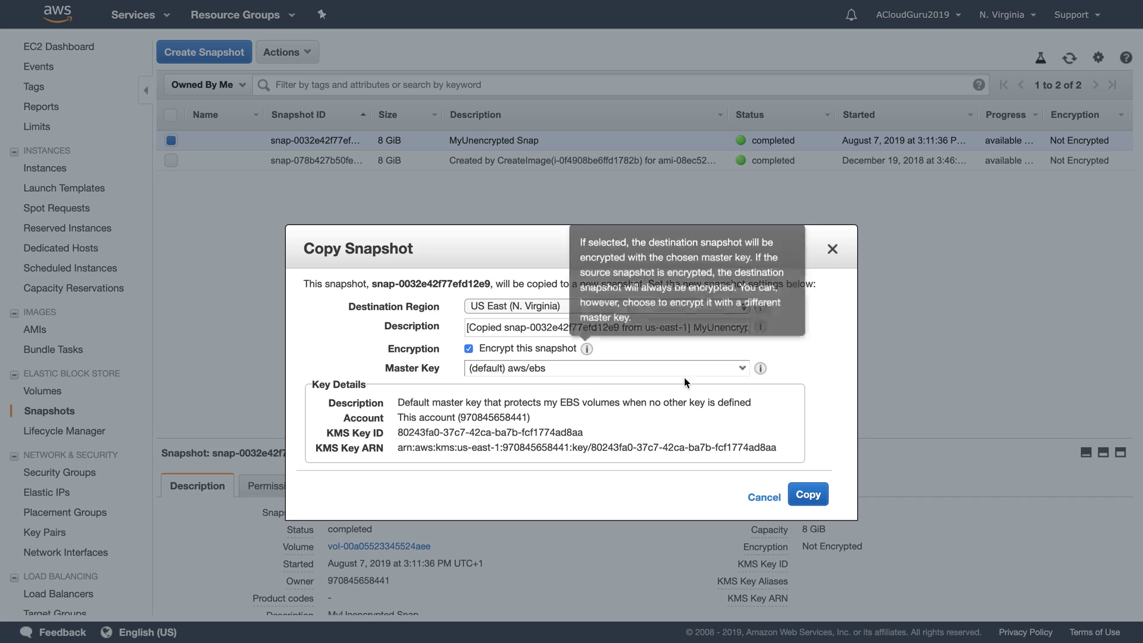
triple_click(565, 330)
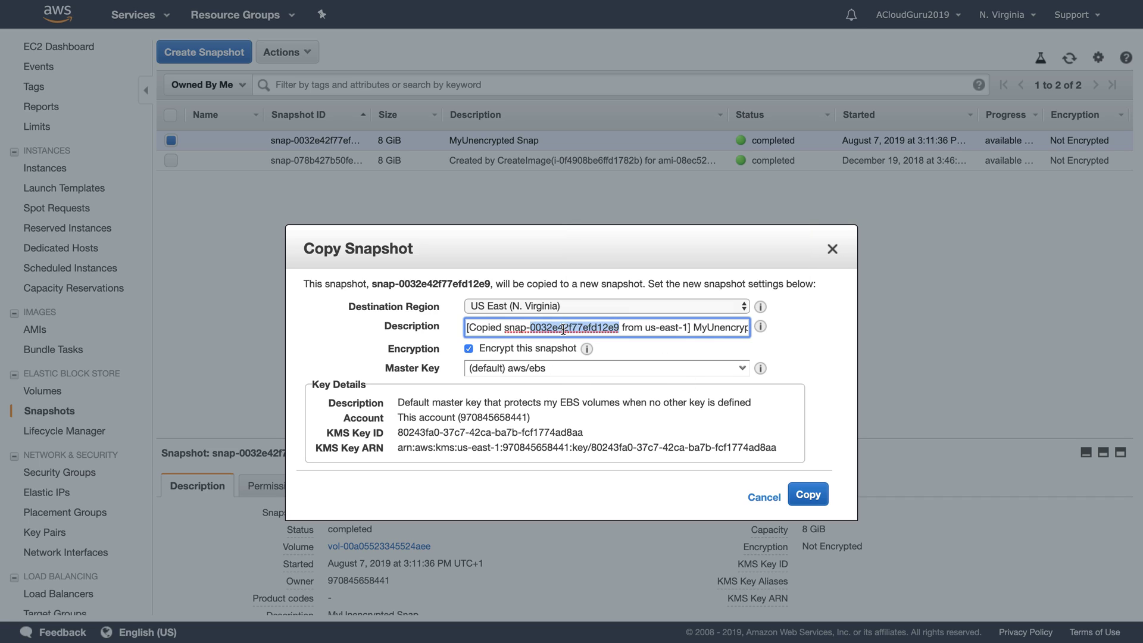
key(BackSpace)
text(E)
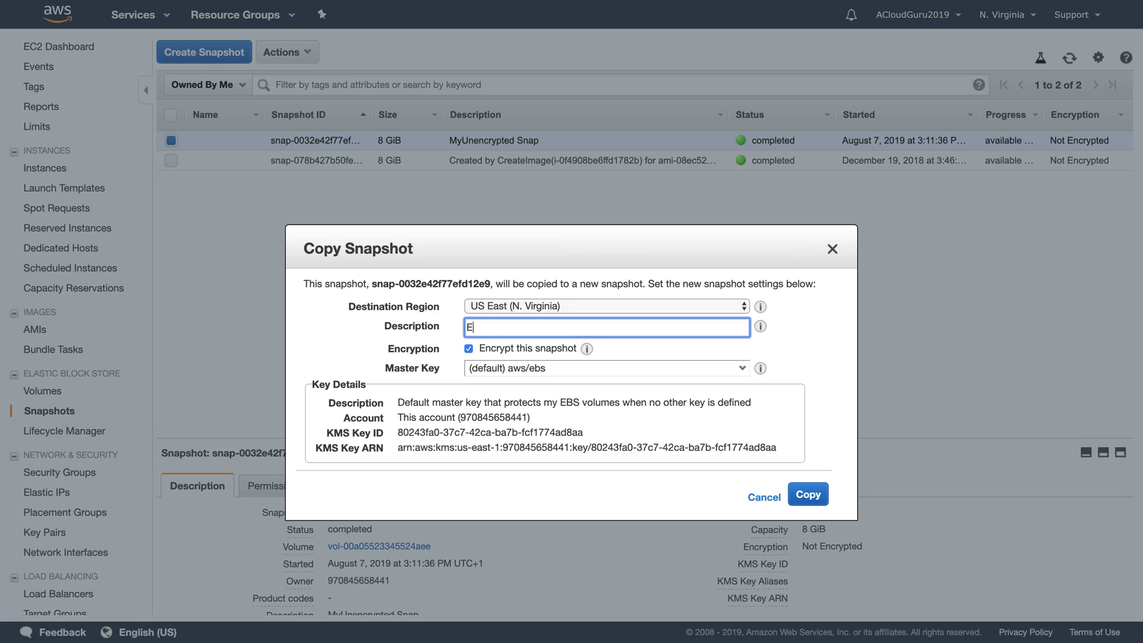
text(ncryptedSnap)
click(823, 495)
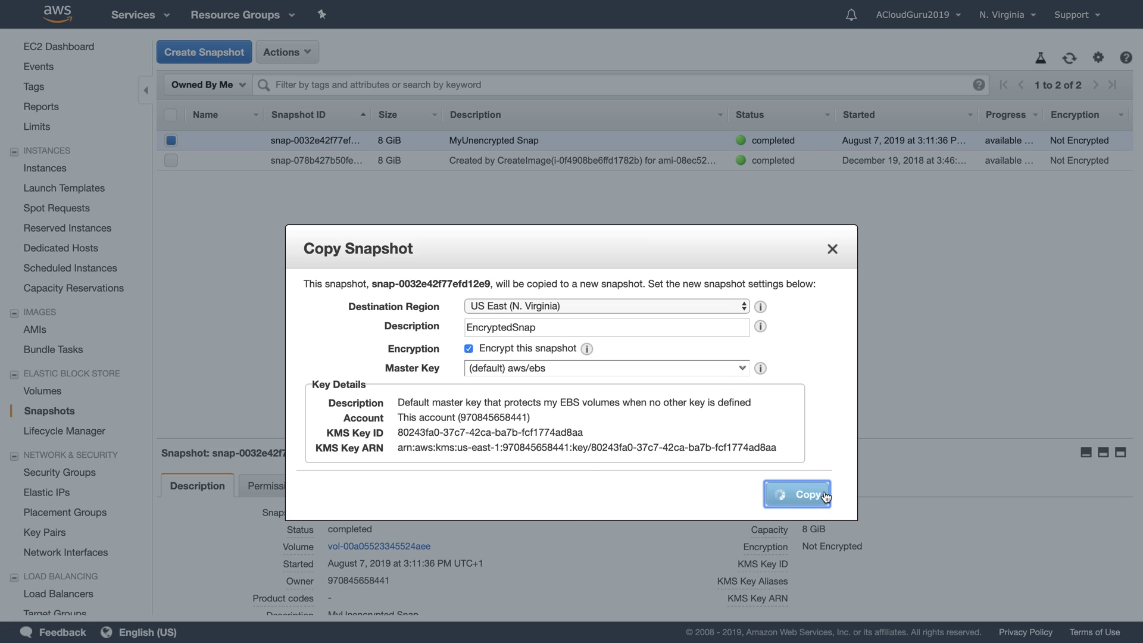
click(784, 381)
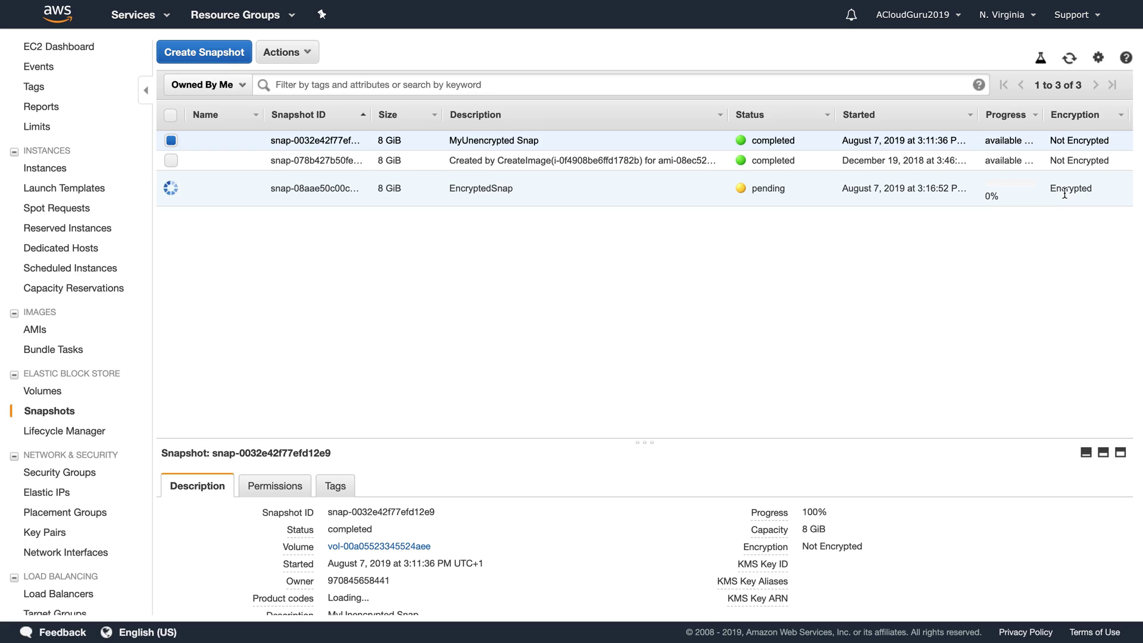
Create an image named "MyEncryptedImage" from the EncryptedSnap snapshot, keeping the default architecture and root volume settings
click(528, 183)
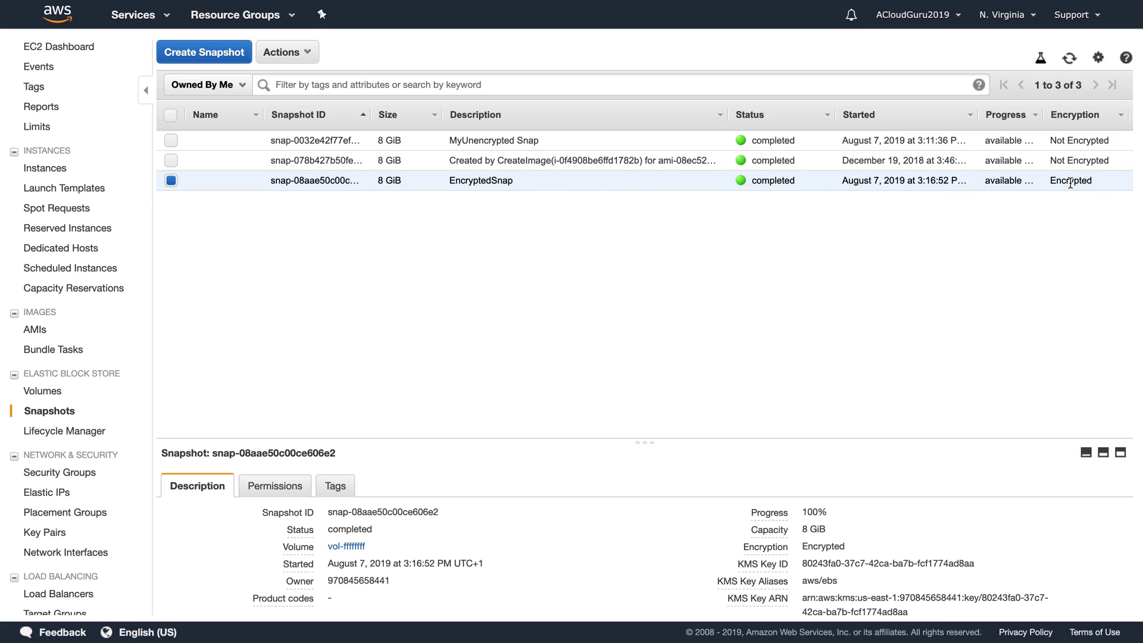
click(292, 57)
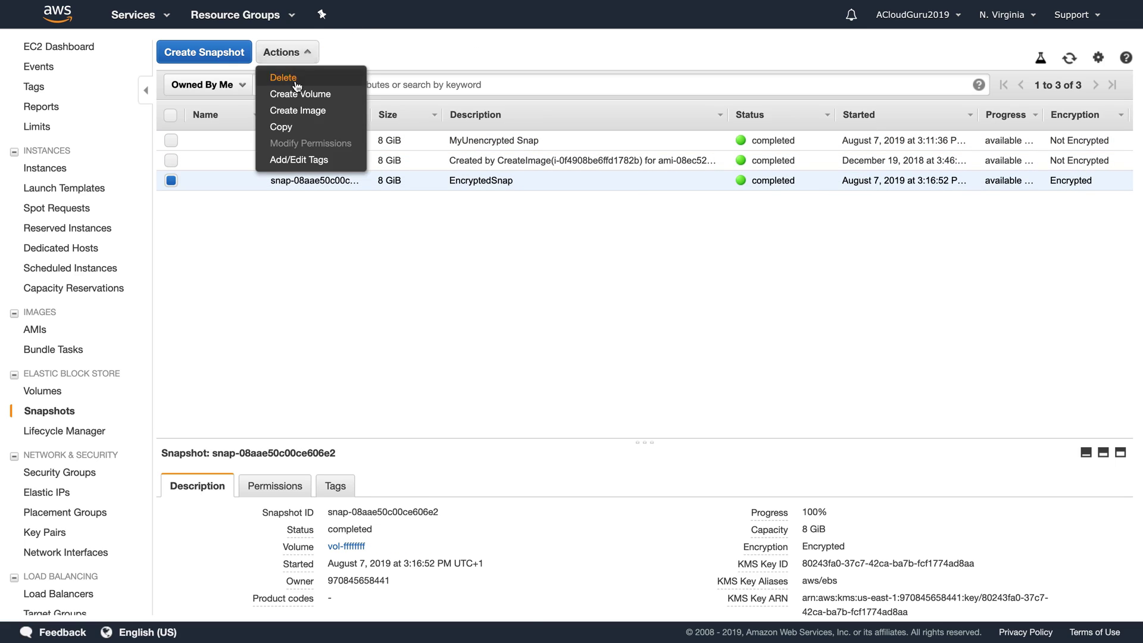
click(300, 110)
click(236, 222)
text(MyEncer)
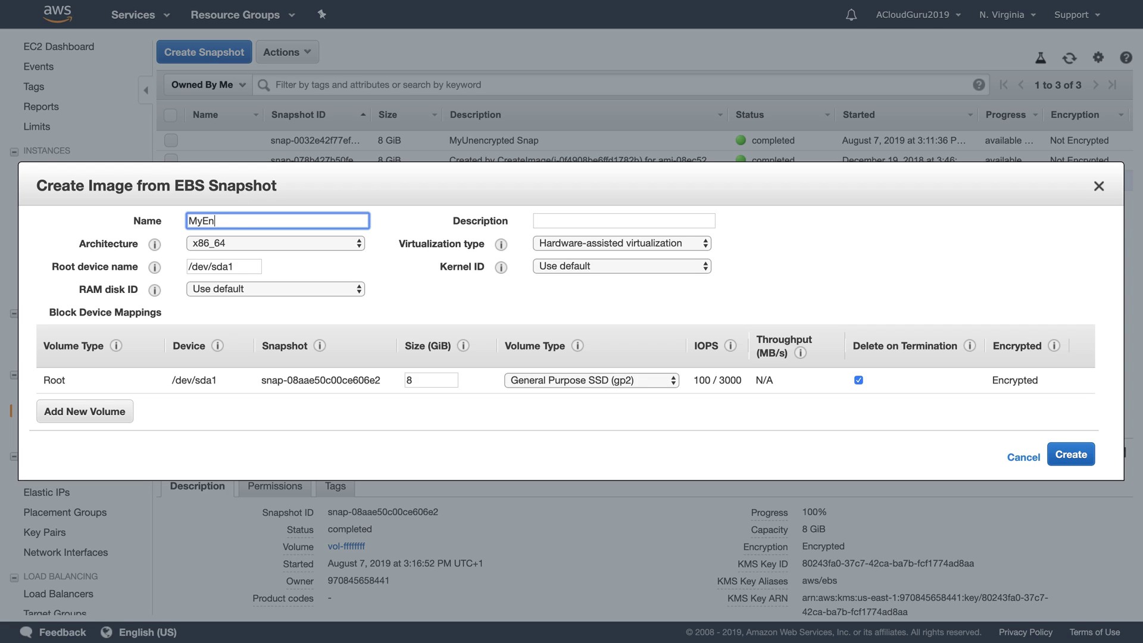
key(BackSpace)
key(BackSpace)
text(ryptedImage)
click(1072, 454)
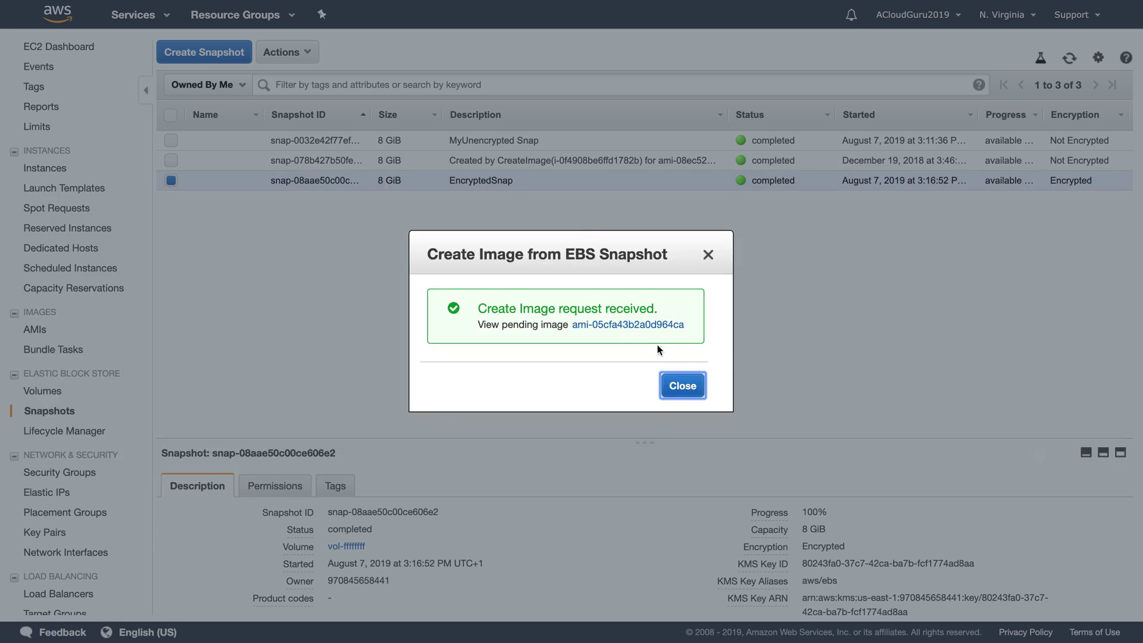
click(683, 386)
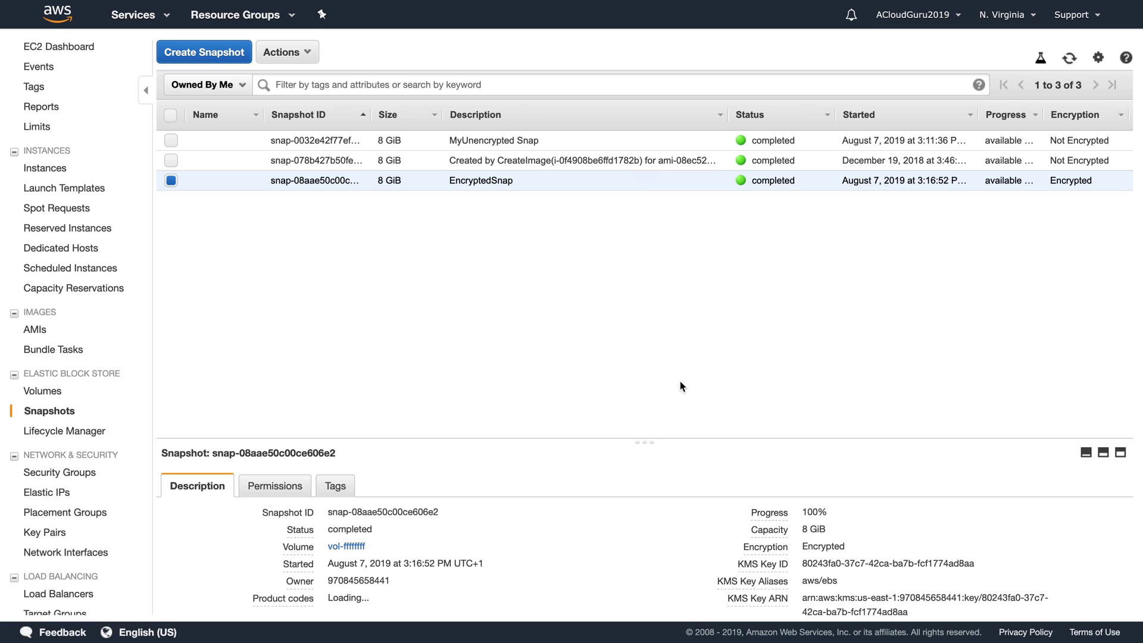
Open the list of owned AMIs and refresh it to check the status of MyEncryptedImage
click(36, 329)
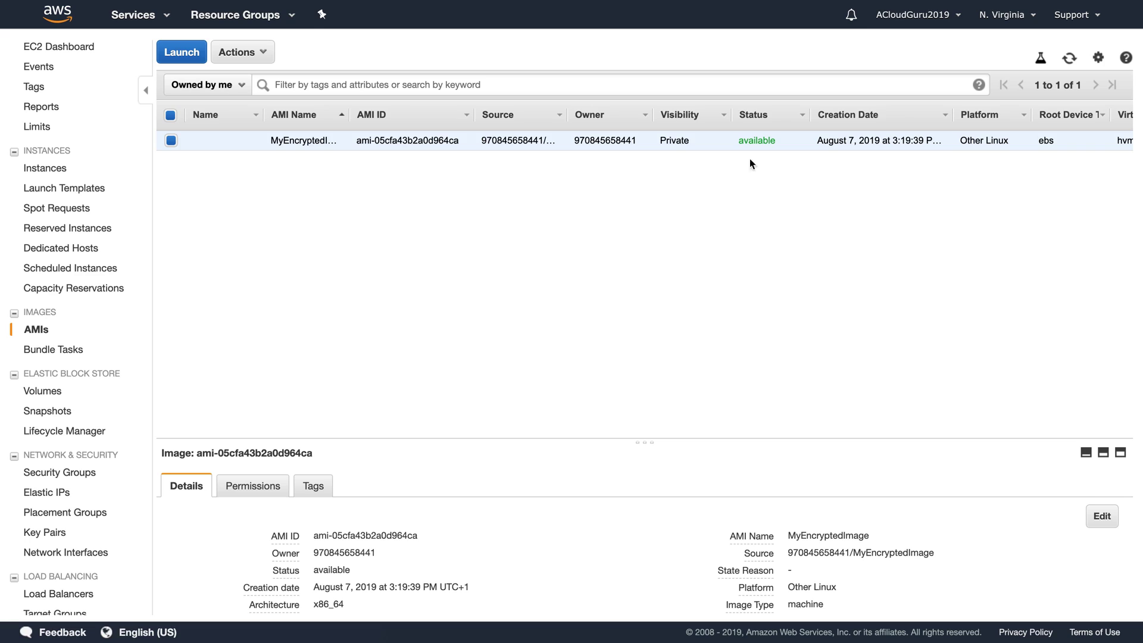
click(1070, 57)
click(1070, 57)
Try to launch a t2.micro instance from MyEncryptedImage with the root volume set to Not Encrypted, and cancel the launch wizard
click(184, 58)
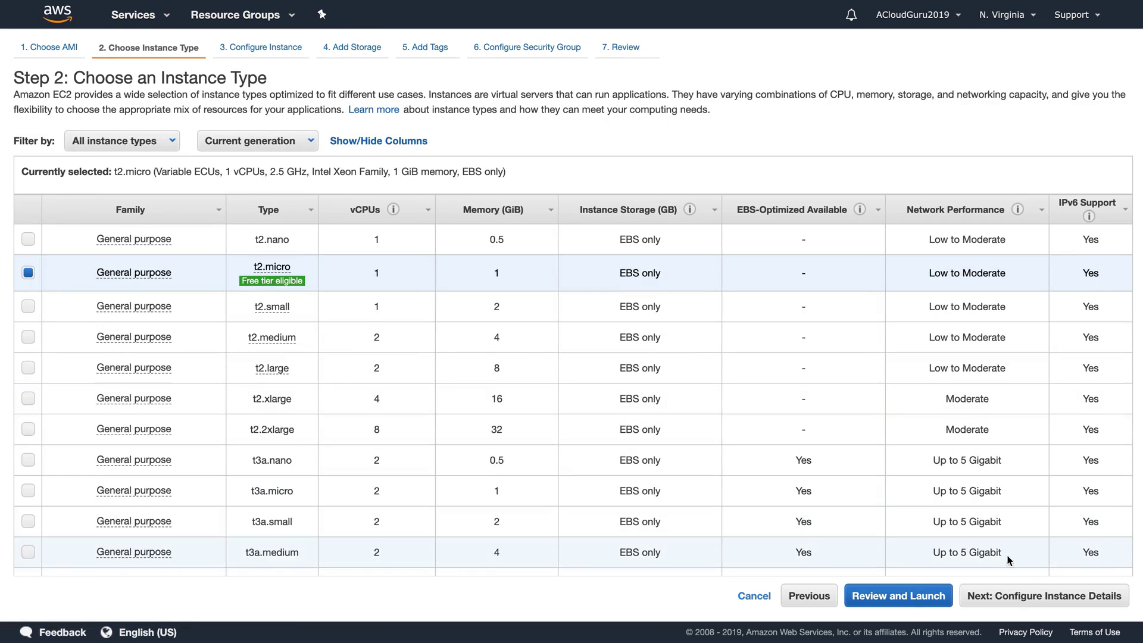
click(1039, 597)
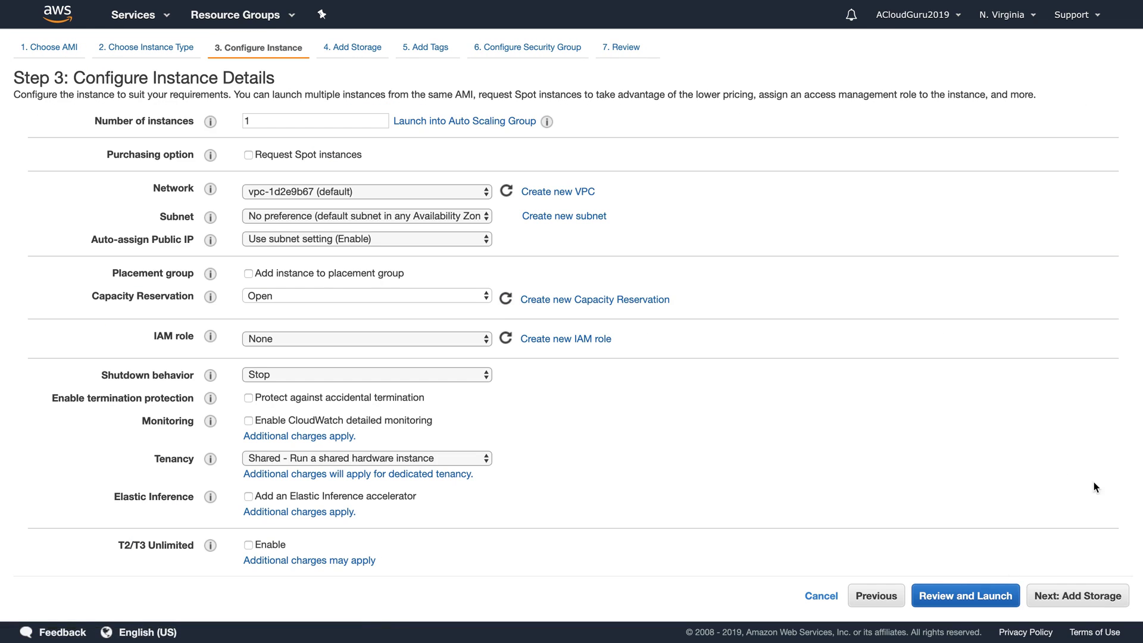
click(1075, 595)
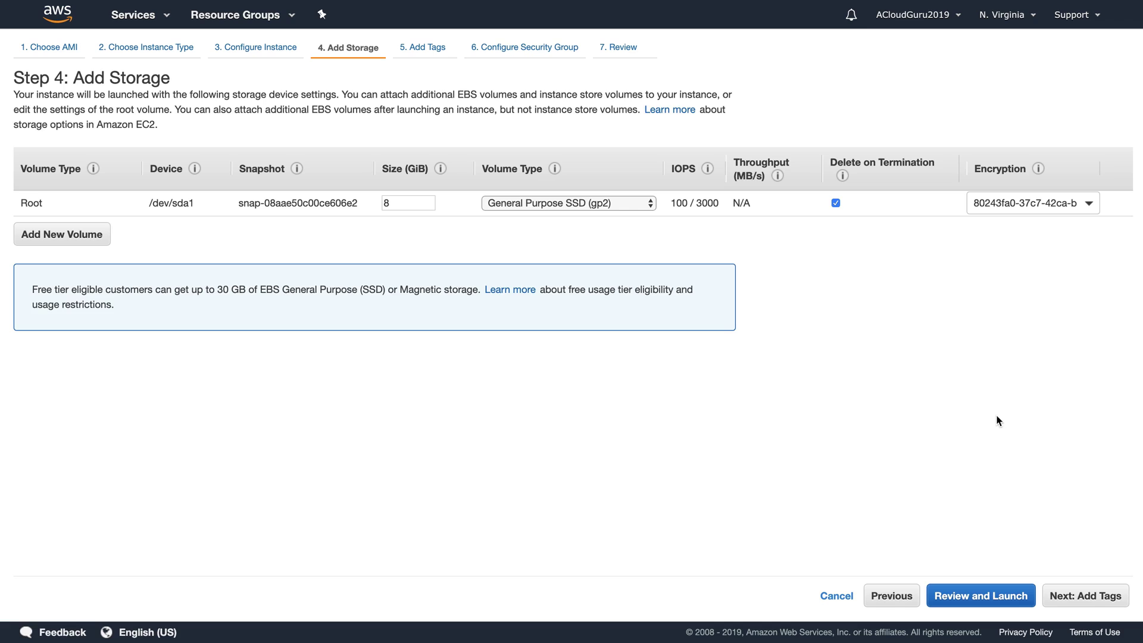
click(1089, 204)
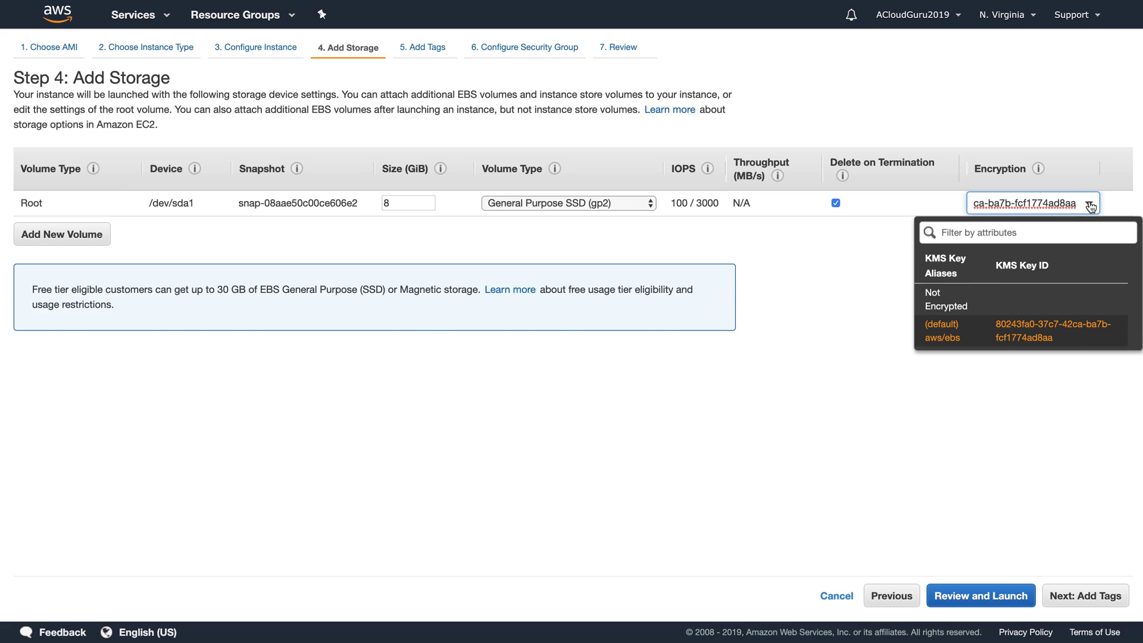
click(956, 332)
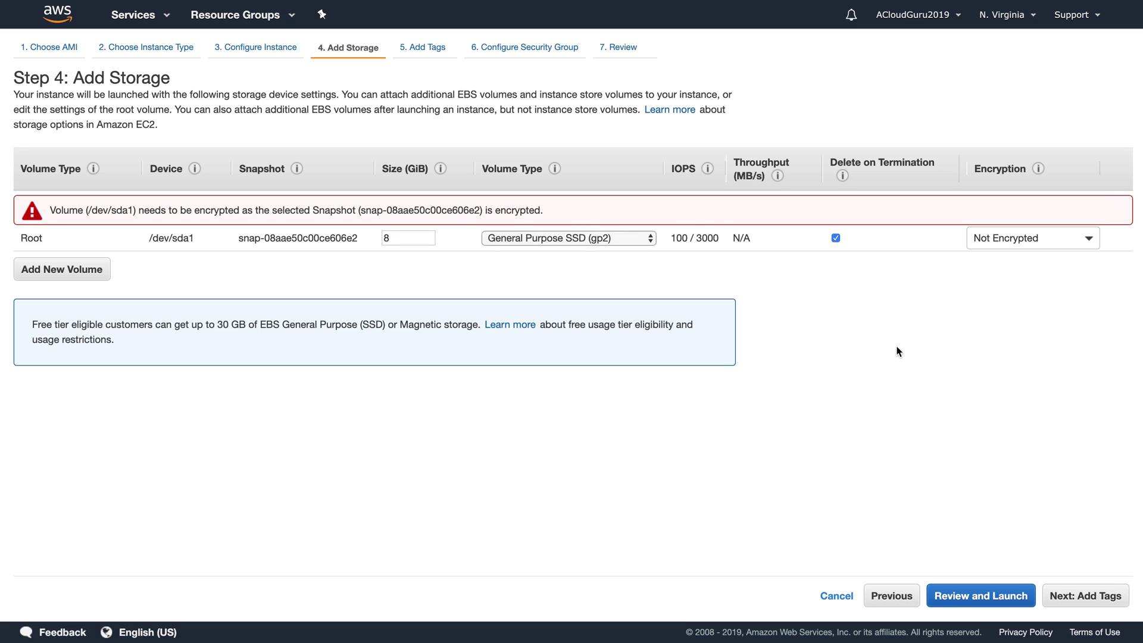
click(835, 597)
Terminate the running UnencryptedRDV instance from the instances list
click(46, 170)
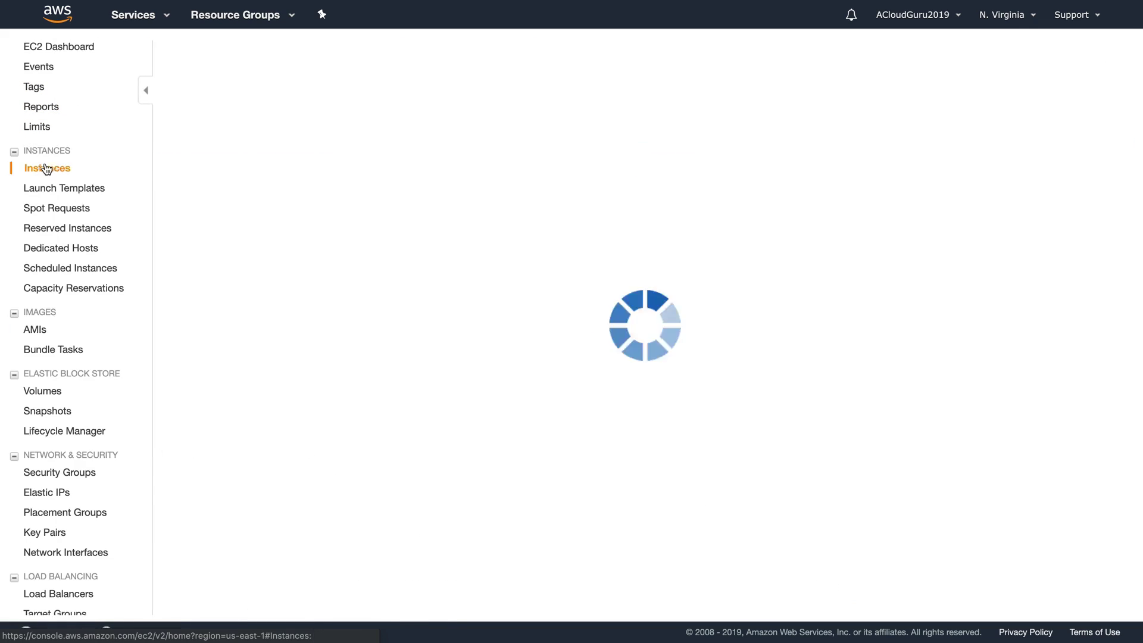
click(171, 141)
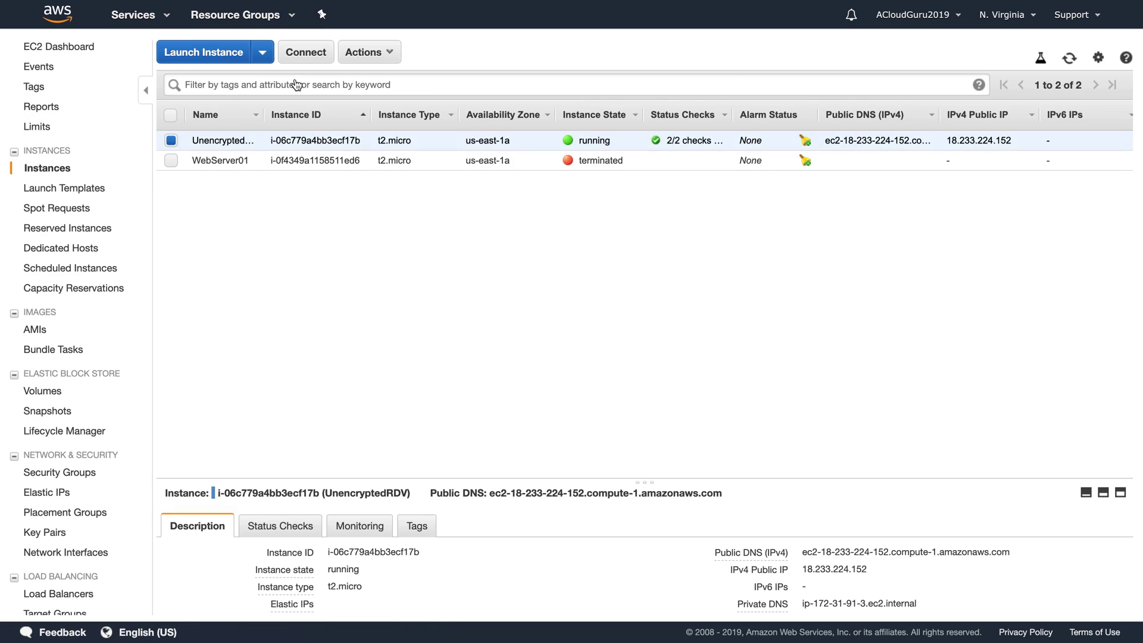
click(368, 57)
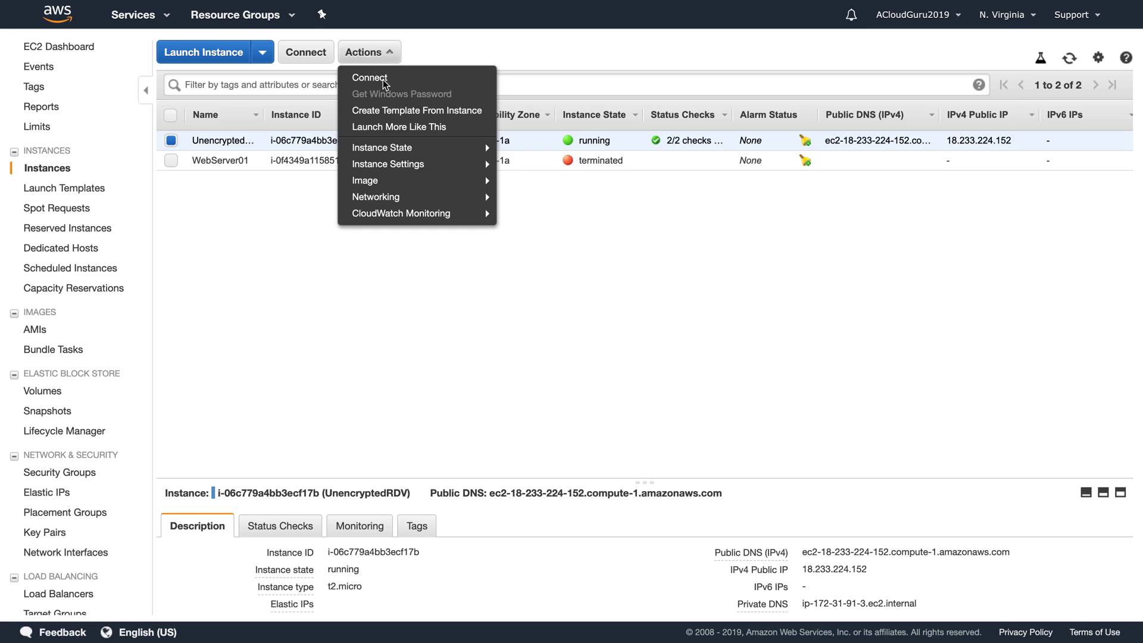
mouse_move(395, 149)
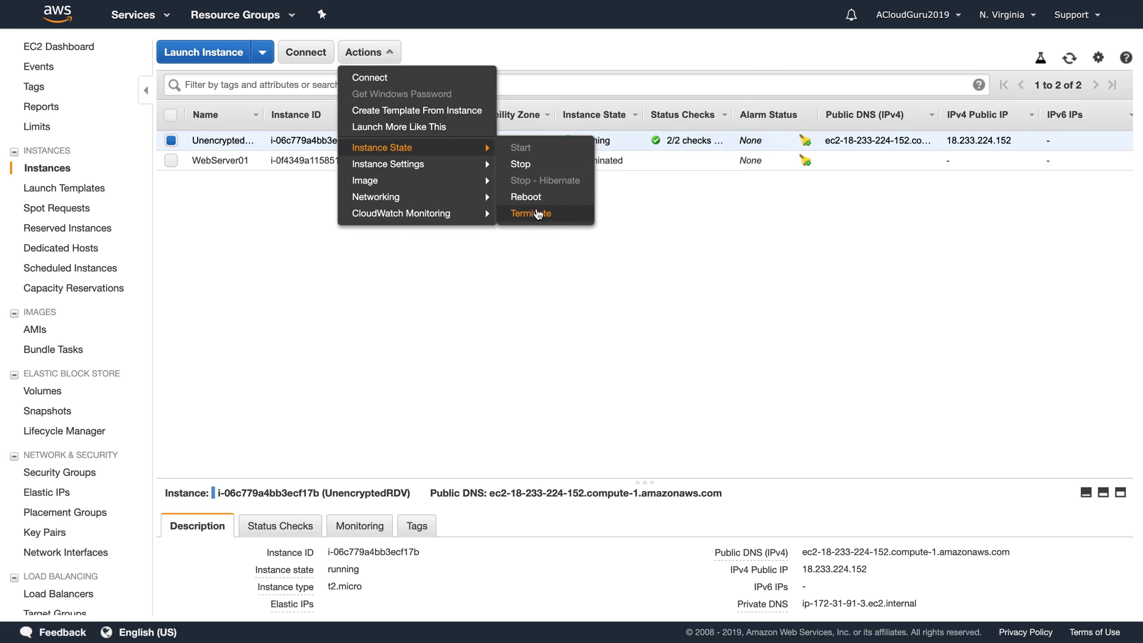
click(539, 213)
click(798, 420)
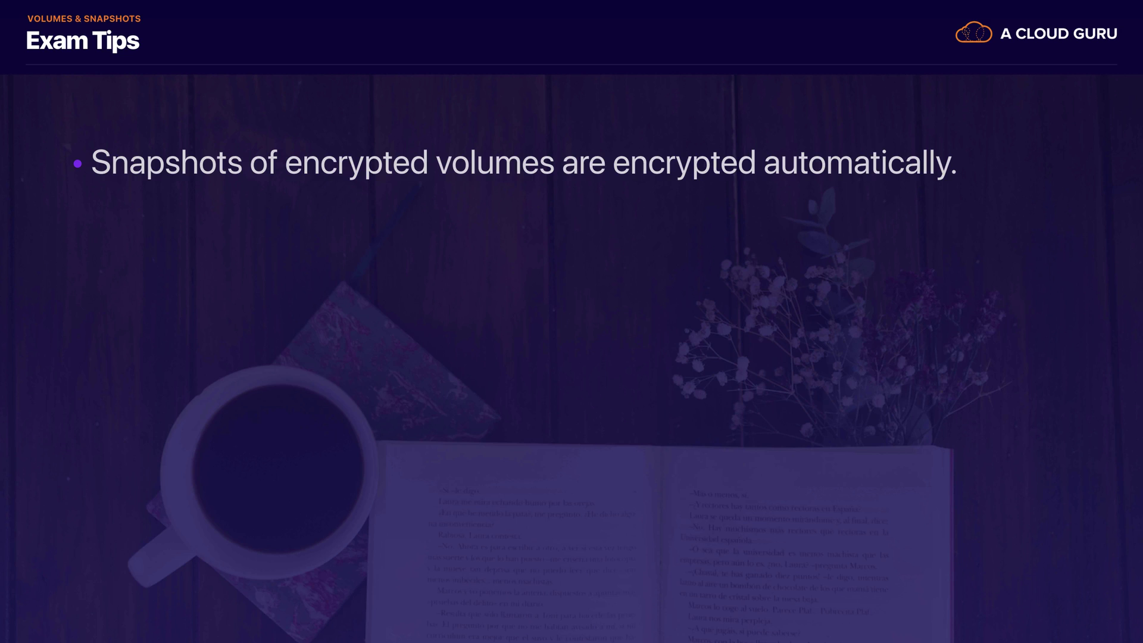